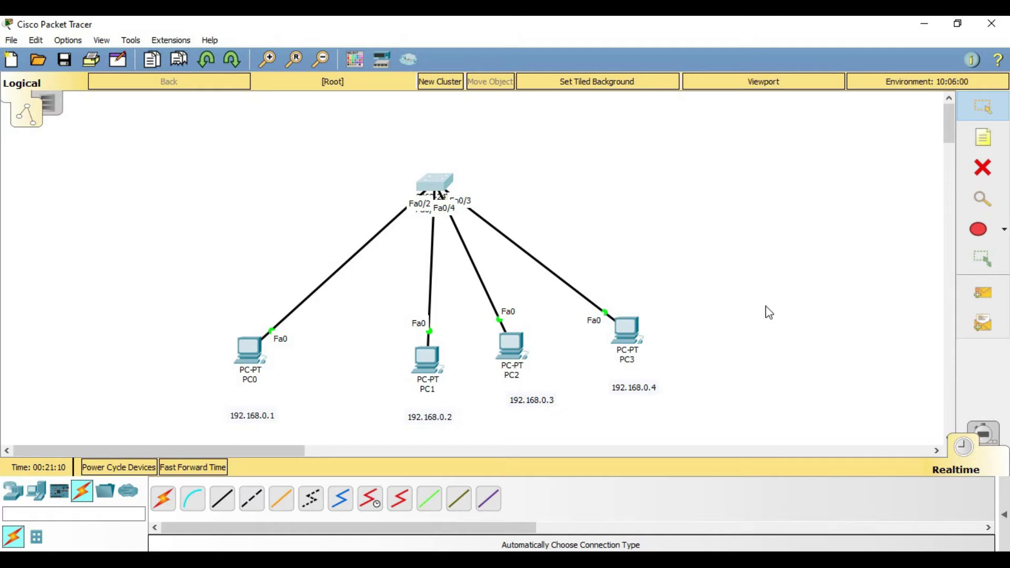
pyautogui.moveTo(196, 130); pyautogui.dragTo(556, 337)
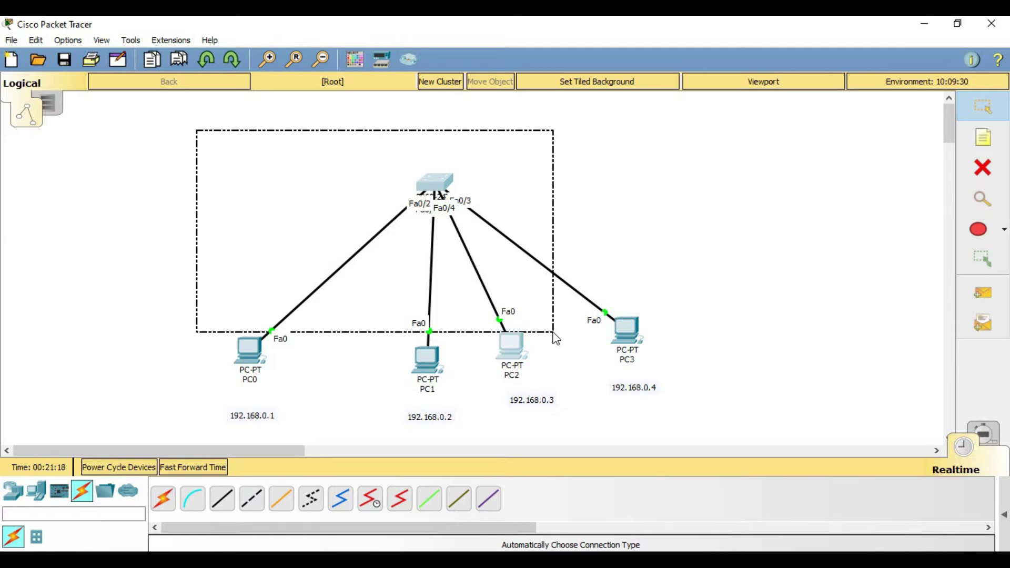
pyautogui.moveTo(557, 338); pyautogui.dragTo(766, 253)
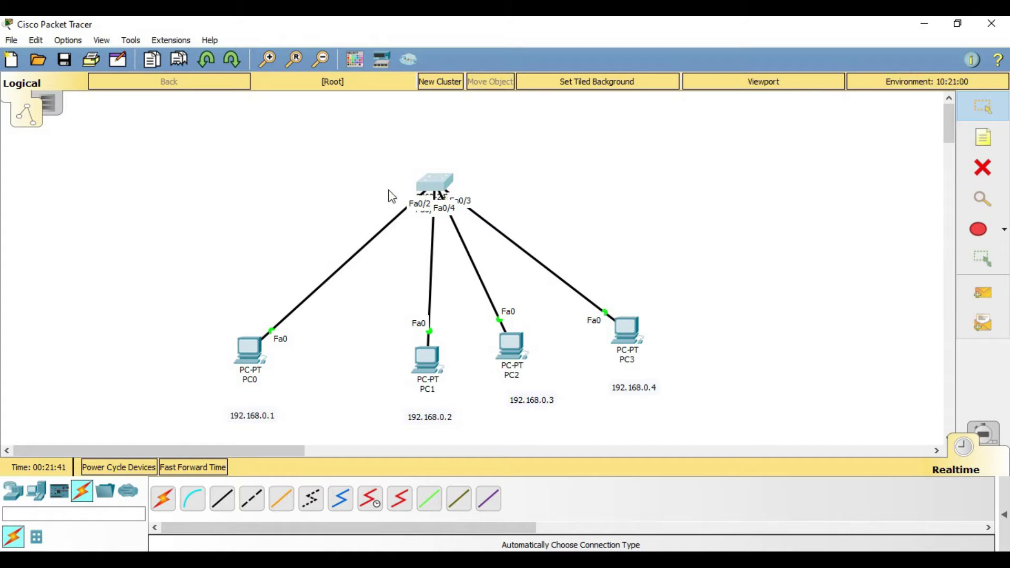
# Open the switch's command line in a maximized window and enter privileged mode with en
pyautogui.click(441, 182)
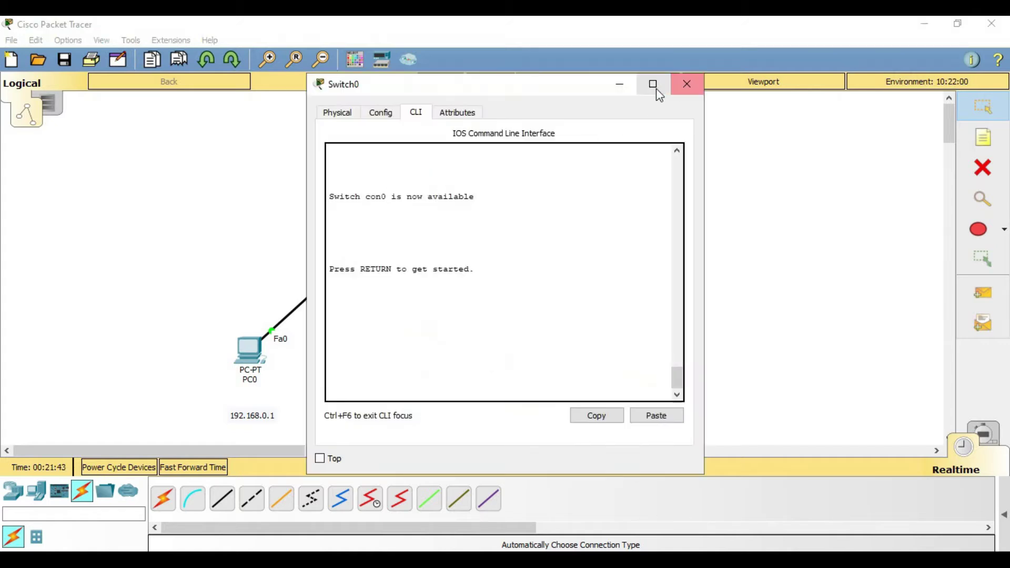
pyautogui.click(653, 84)
pyautogui.press('Return')
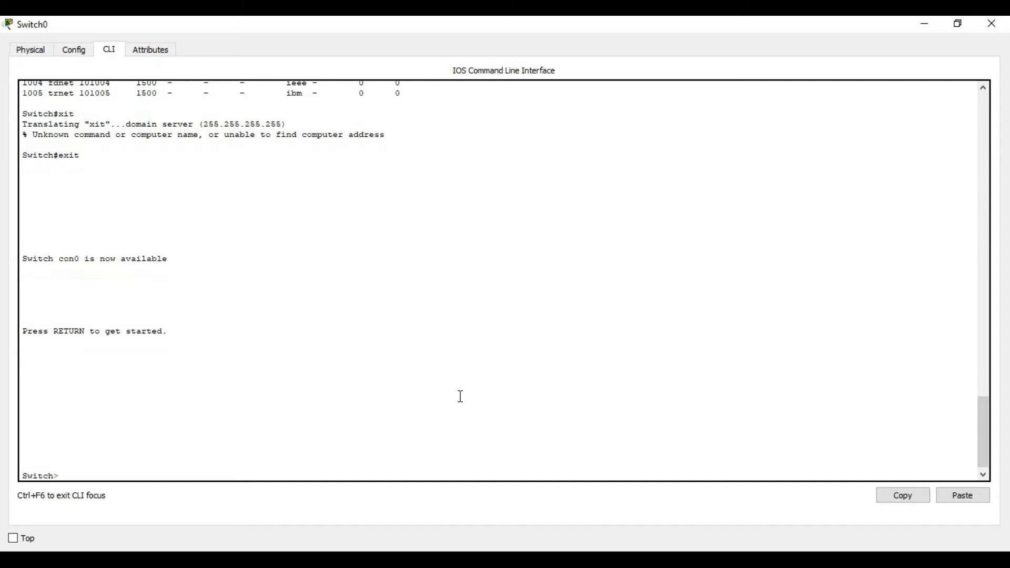
pyautogui.write('en')
pyautogui.press('Return')
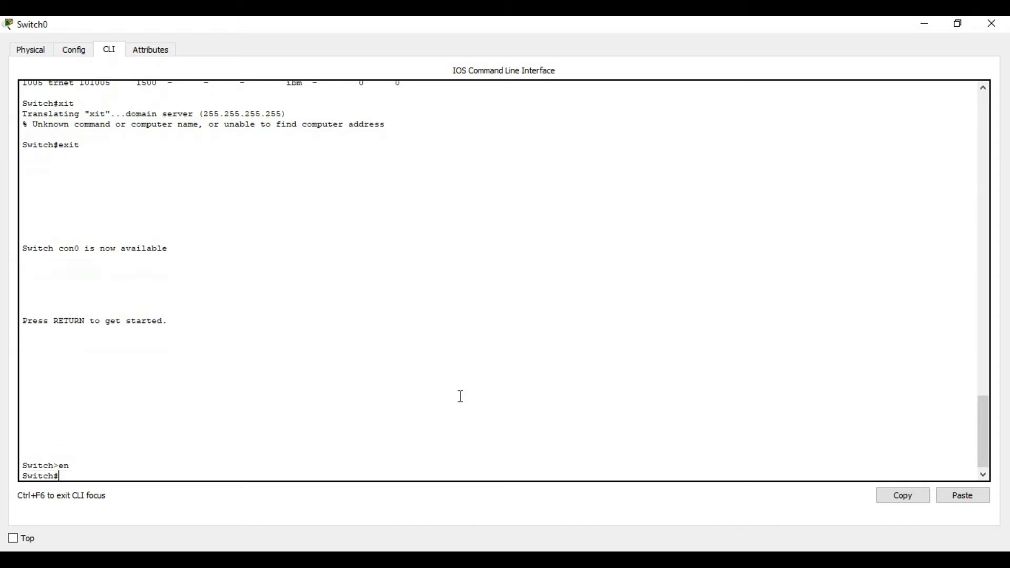
# Display the switch's VLAN table with sh vlan, examine the default VLANs and the port assignments, and leave the listing
pyautogui.write('sh vl')
pyautogui.press('Tab')
pyautogui.press('Return')
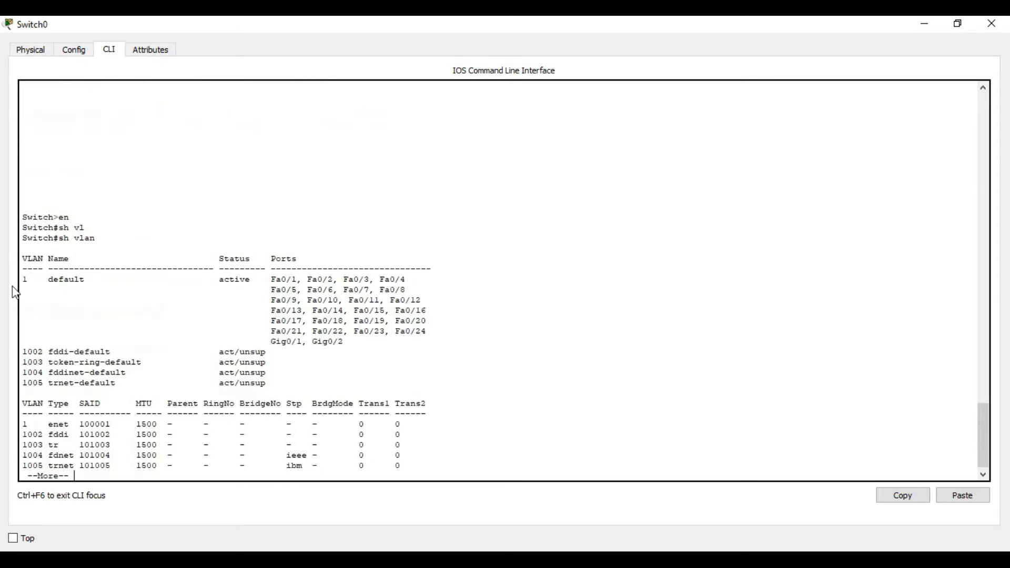
pyautogui.moveTo(25, 280); pyautogui.dragTo(24, 363)
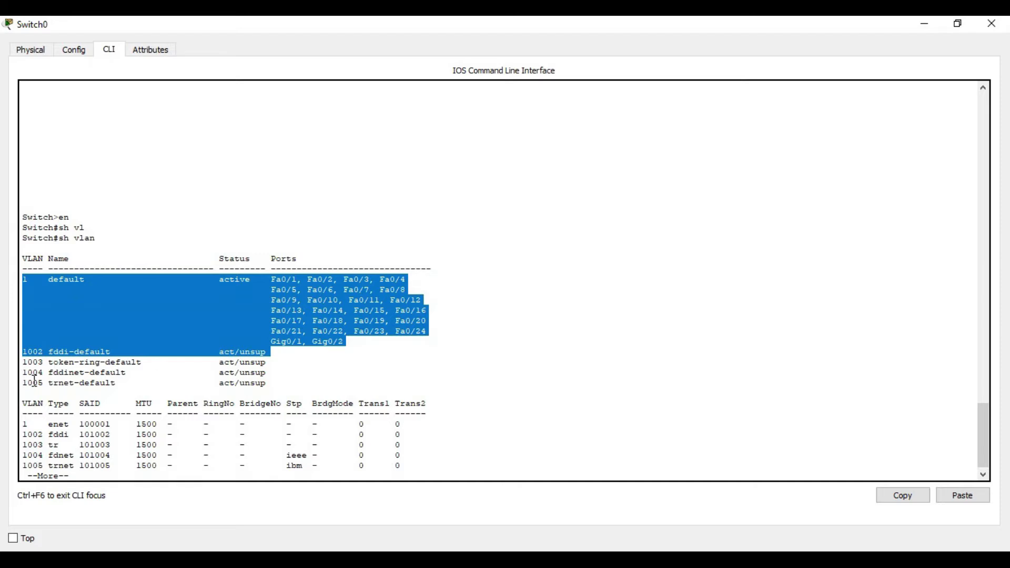
pyautogui.click(384, 318)
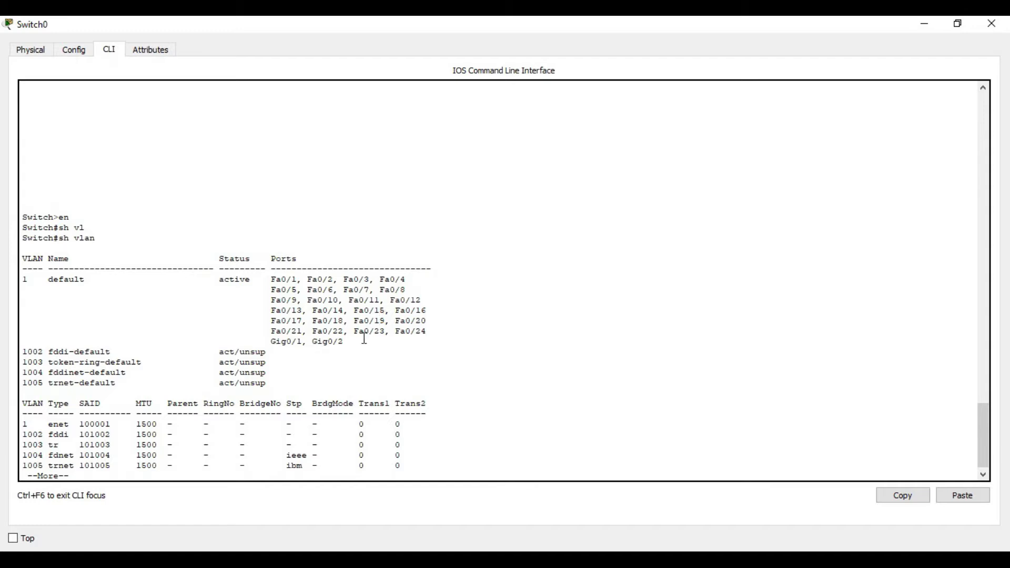
pyautogui.moveTo(358, 341); pyautogui.dragTo(25, 278)
pyautogui.click(29, 283)
pyautogui.press('q')
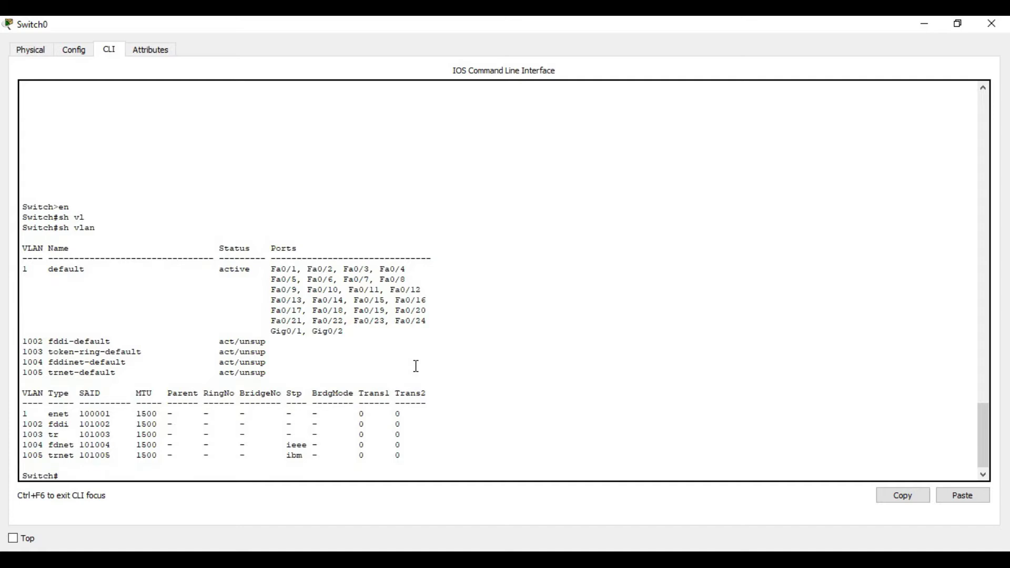
# Enter global configuration mode from the terminal and query the allowed ID range for the vlan command
pyautogui.write('conf')
pyautogui.press('Return')
pyautogui.write('v')
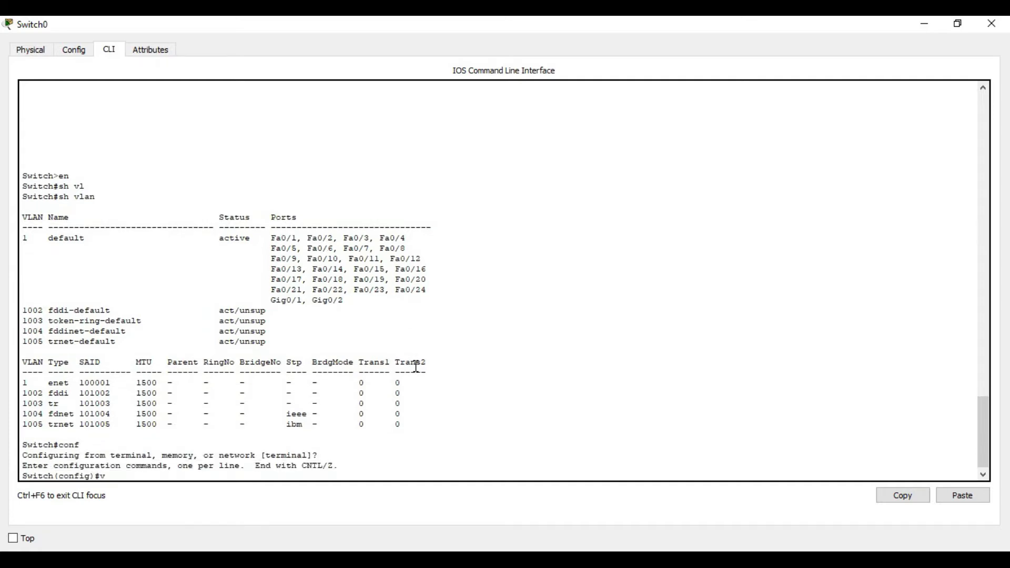
pyautogui.write('la')
pyautogui.press('Tab')
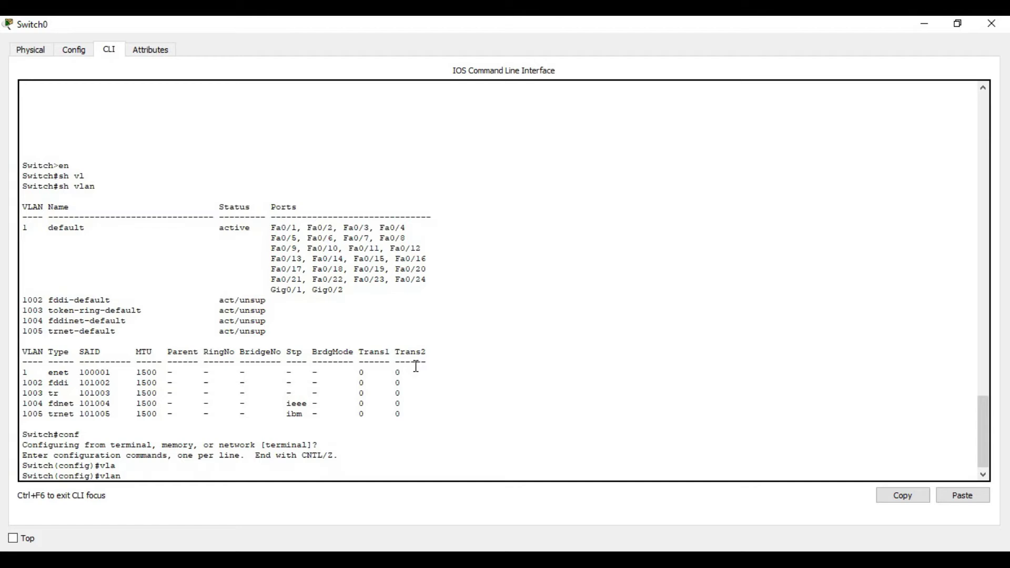
pyautogui.write('2')
pyautogui.press('BackSpace')
pyautogui.write('?')
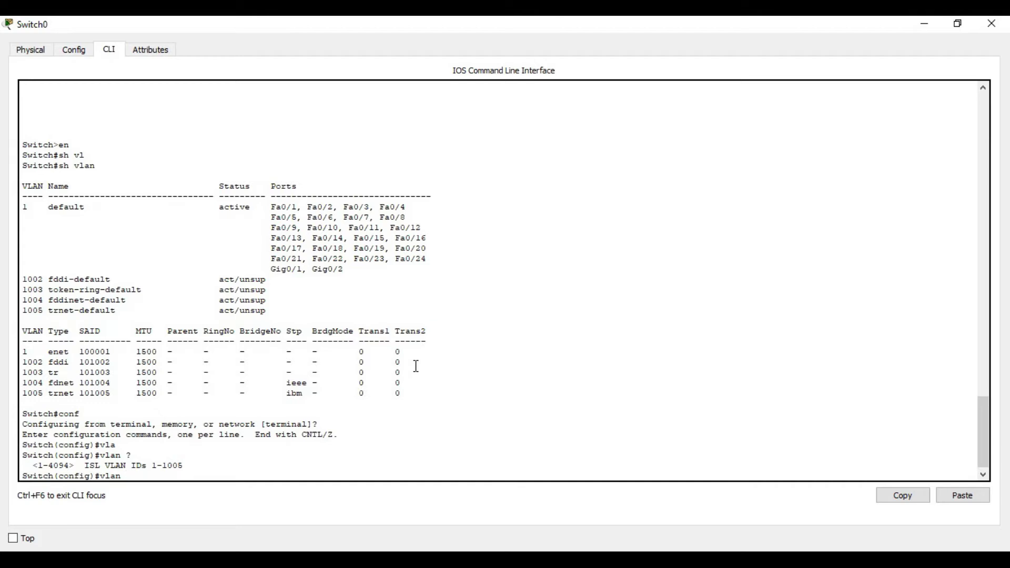
# Create VLAN 2, name it sales, and return to global configuration mode
pyautogui.write('2')
pyautogui.press('Return')
pyautogui.write('nm')
pyautogui.press('BackSpace')
pyautogui.write('a,')
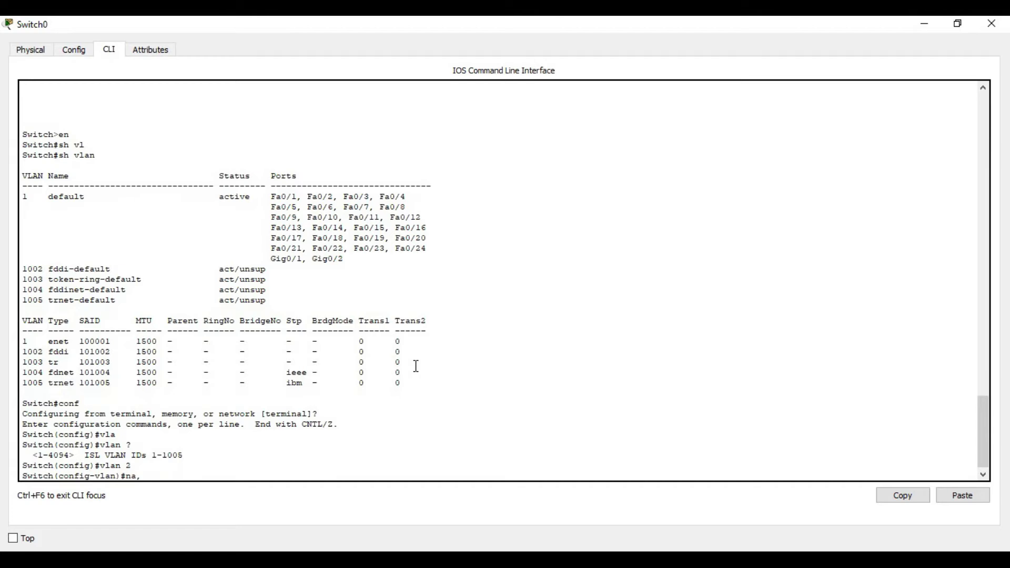
pyautogui.press('BackSpace')
pyautogui.write('me sales')
pyautogui.press('Return')
pyautogui.write('exit')
pyautogui.press('Return')
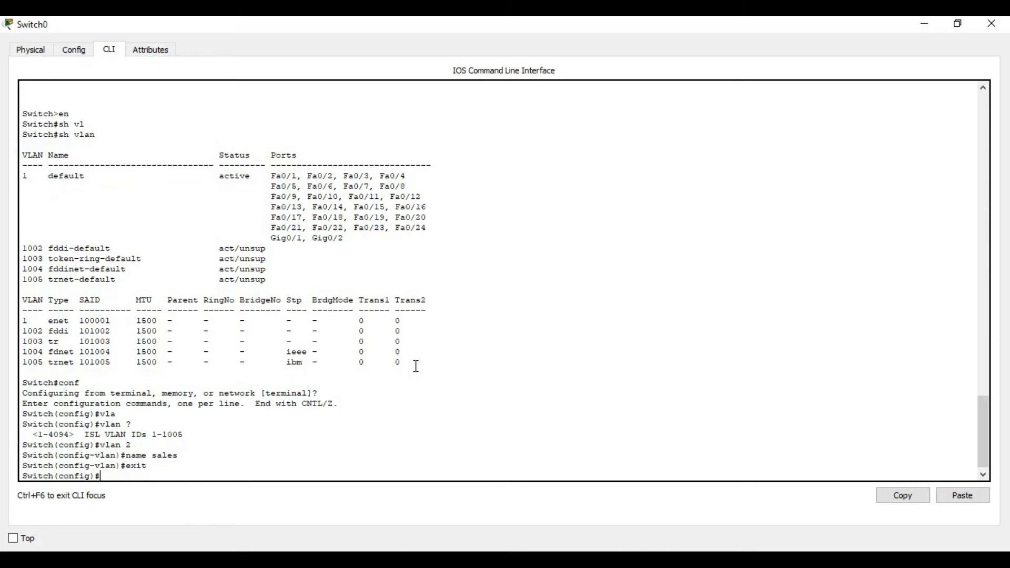
# Create VLAN 3, name it accounts, and return to global configuration mode
pyautogui.write('vlan')
pyautogui.press('Tab')
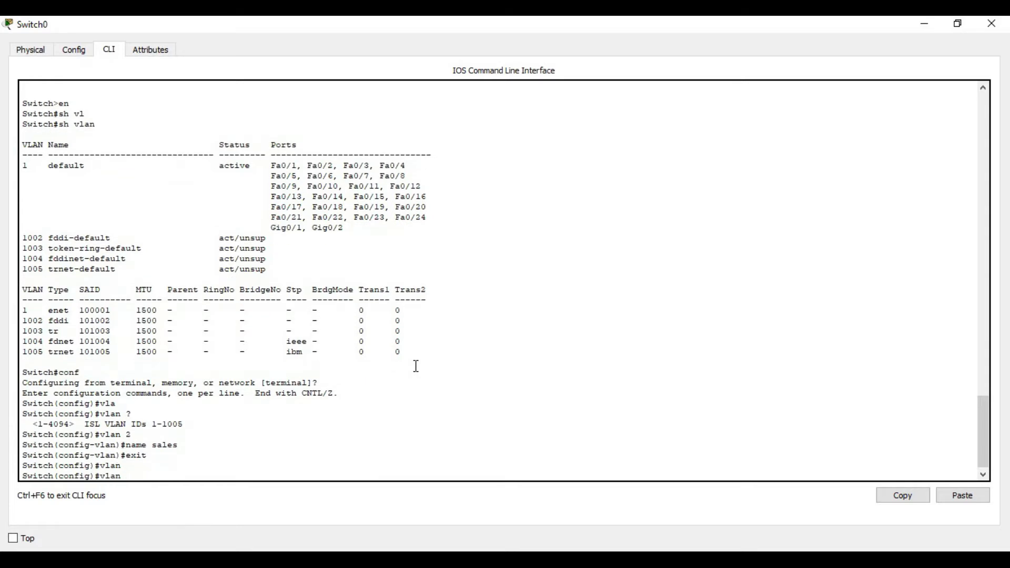
pyautogui.write('3')
pyautogui.press('Return')
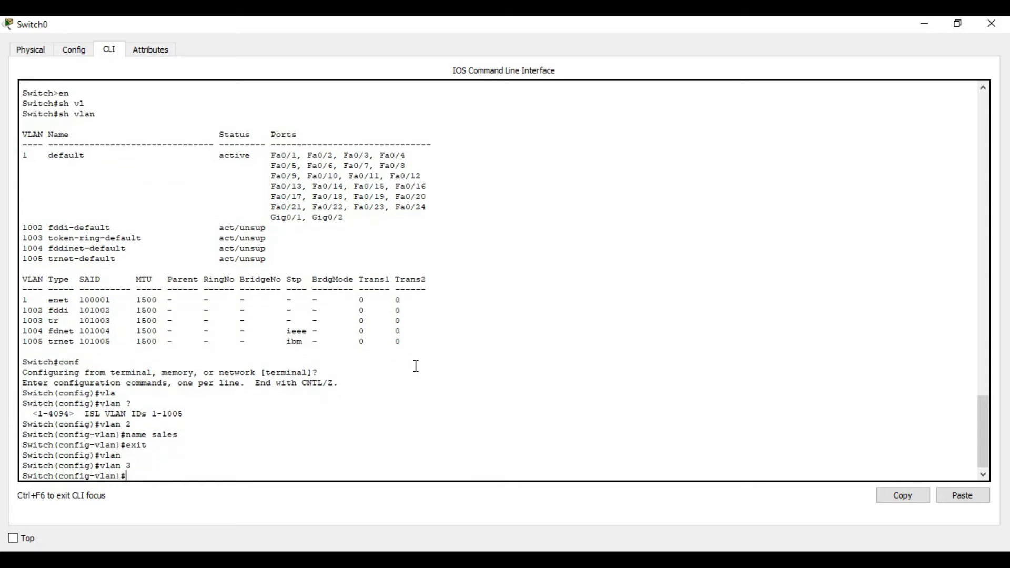
pyautogui.write('name accounts')
pyautogui.press('Return')
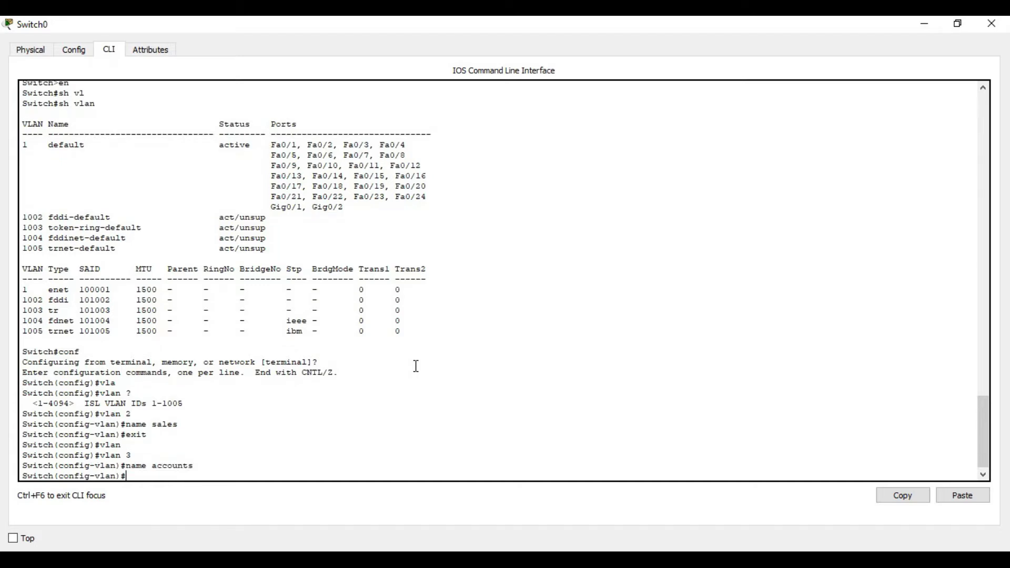
pyautogui.write('exit')
pyautogui.press('Return')
# Run do sh vlan to examine the sales and accounts VLANs and the default VLAN's ports, and leave the listing
pyautogui.write('do sh vlan')
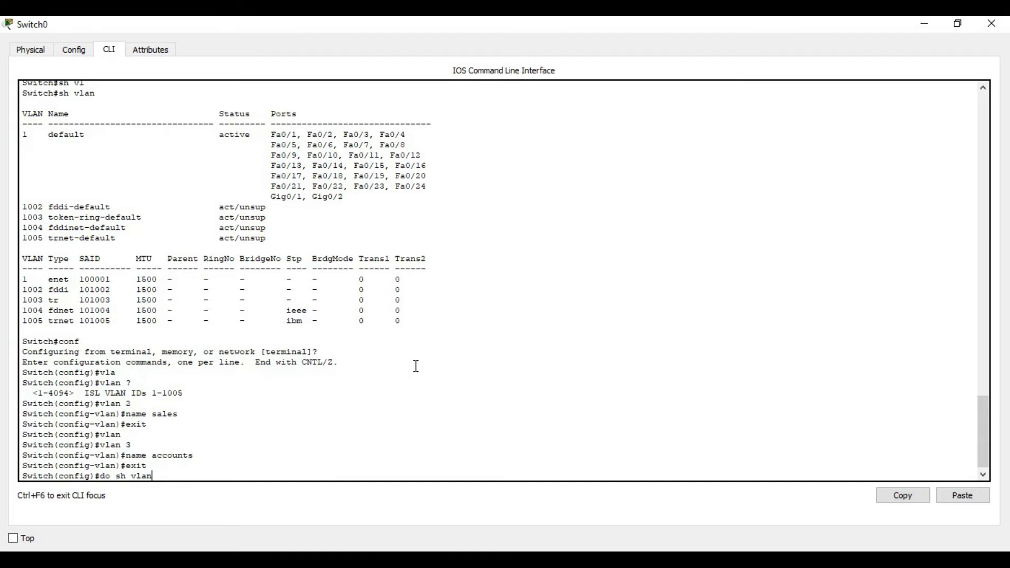
pyautogui.press('Return')
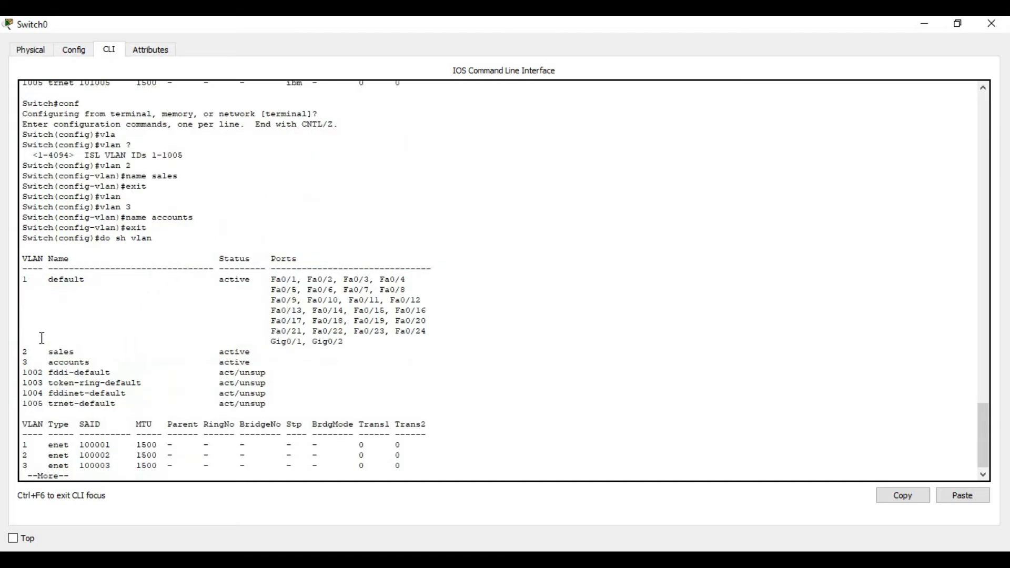
pyautogui.moveTo(24, 352); pyautogui.dragTo(252, 352)
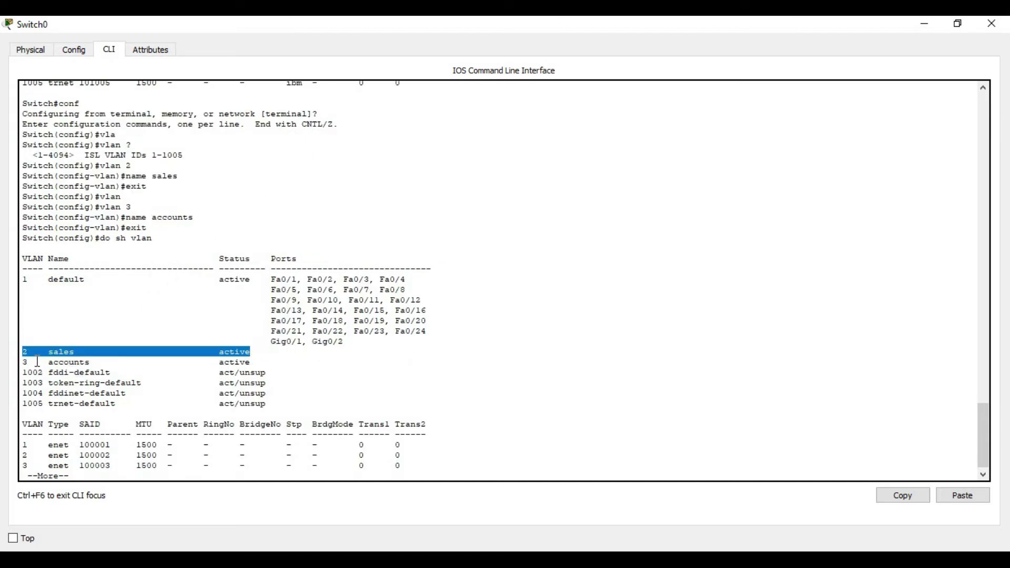
pyautogui.click(279, 363)
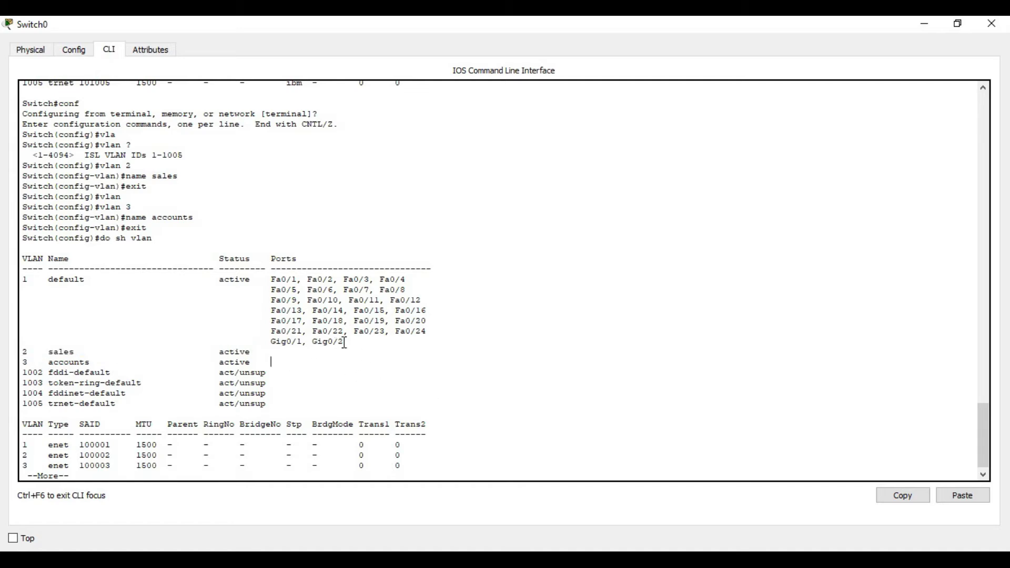
pyautogui.moveTo(343, 343); pyautogui.dragTo(271, 283)
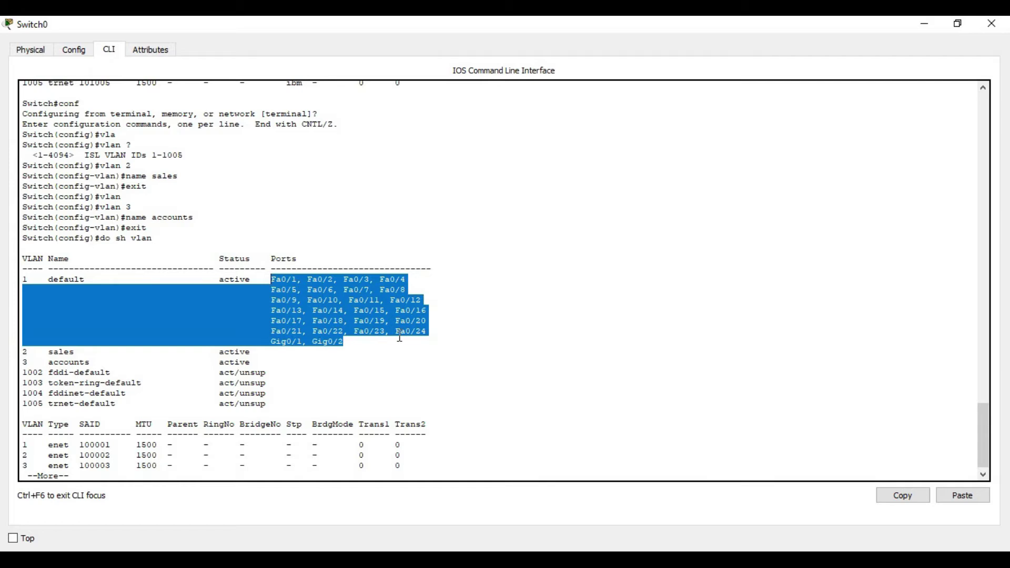
pyautogui.moveTo(435, 330); pyautogui.dragTo(386, 332)
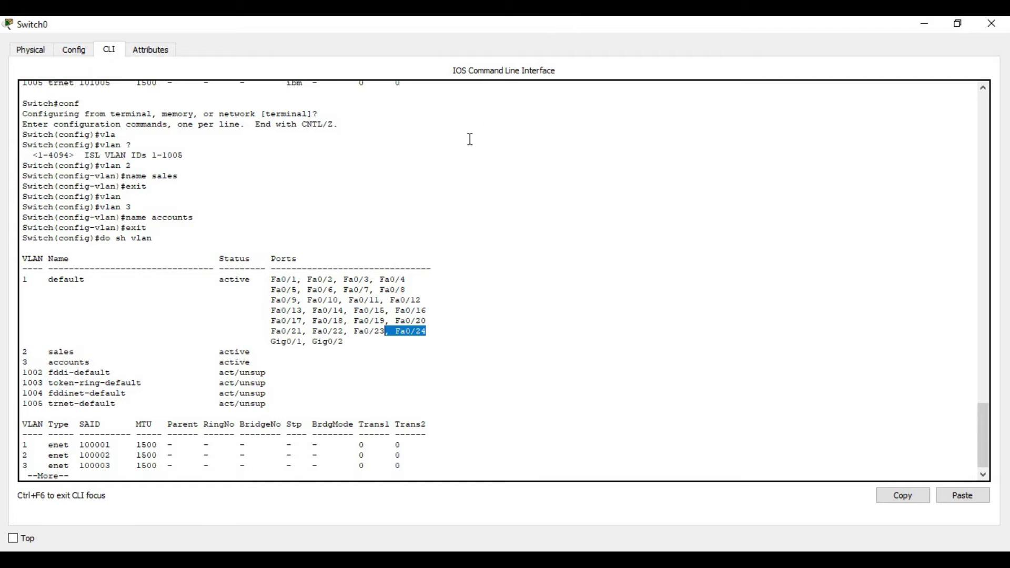
pyautogui.moveTo(23, 352); pyautogui.dragTo(60, 352)
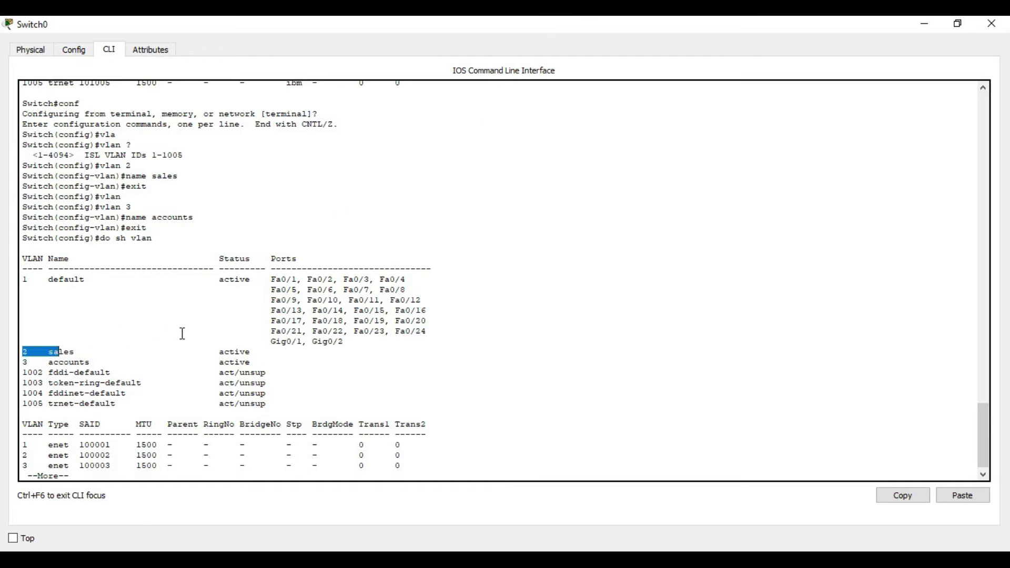
pyautogui.click(244, 359)
pyautogui.hotkey('ctrl', 'c')
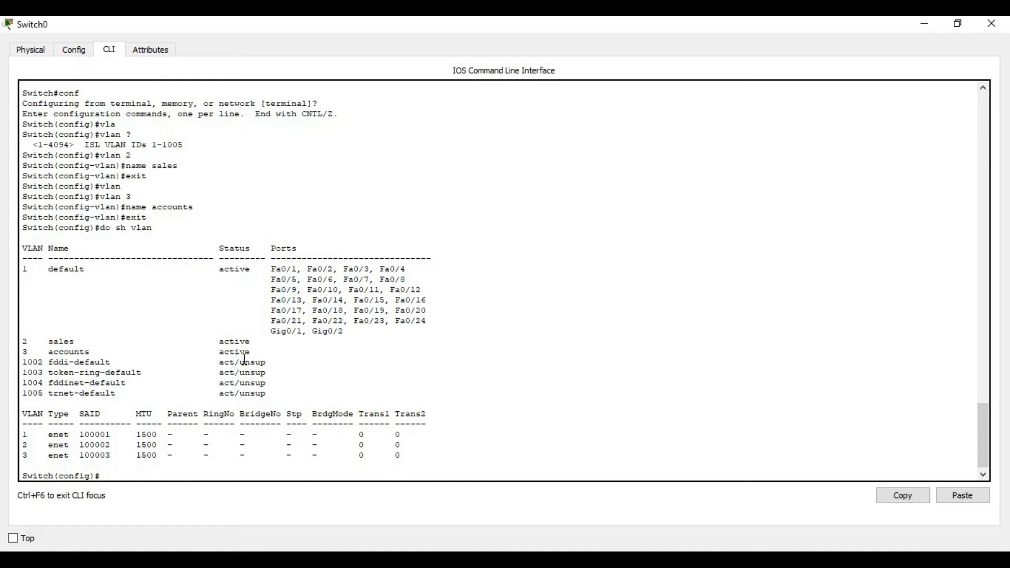
# Enter interface configuration mode for port fa0/1
pyautogui.write('it')
pyautogui.press('BackSpace')
pyautogui.write('nt fa0/1')
pyautogui.press('Return')
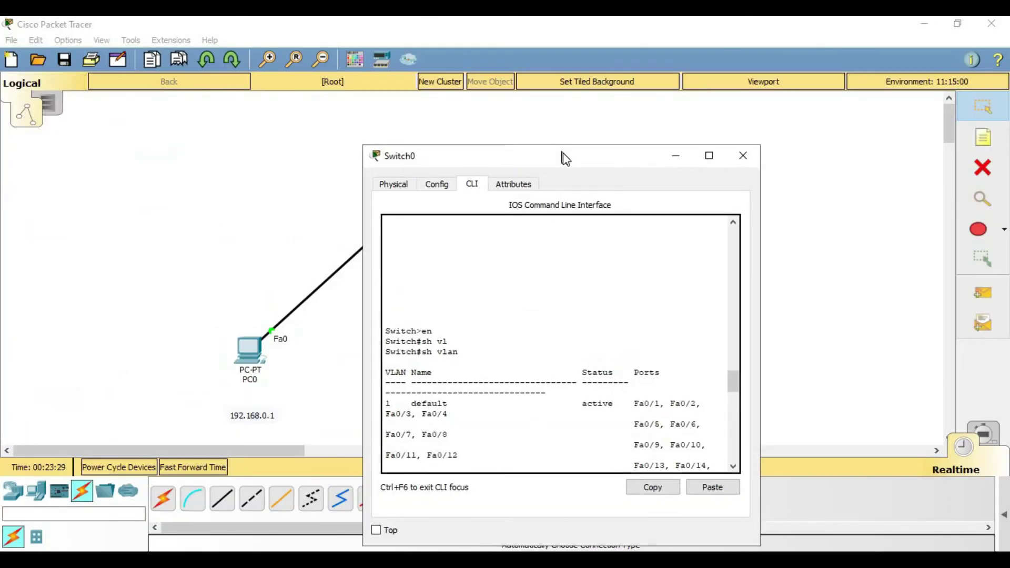
# Uncover the topology and shift PC0 slightly down and PC1 slightly to the left
pyautogui.moveTo(566, 158); pyautogui.dragTo(735, 181)
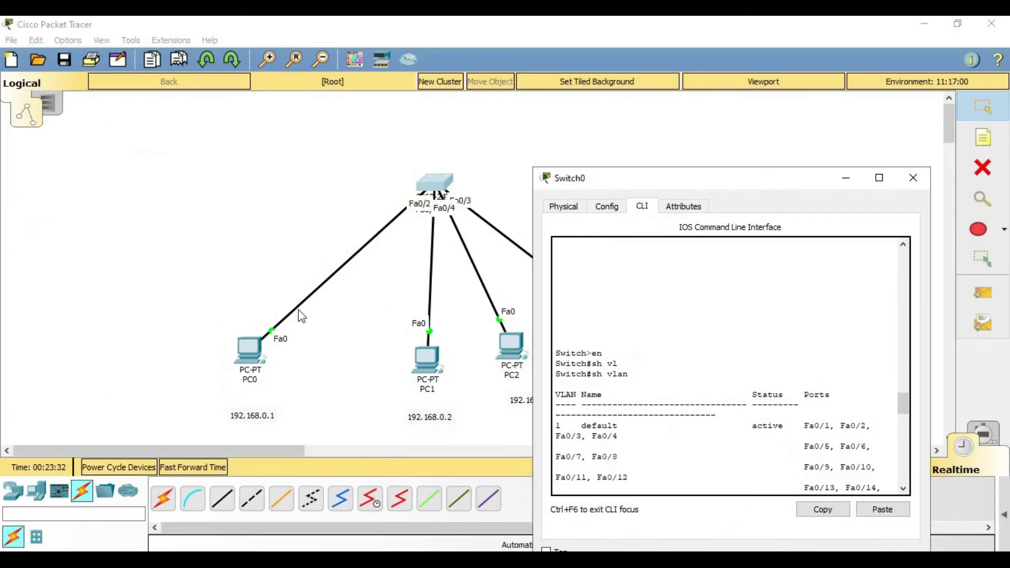
pyautogui.click(237, 354)
pyautogui.moveTo(237, 355)
pyautogui.mouseDown()
pyautogui.moveTo(161, 208)
pyautogui.moveTo(251, 412)
pyautogui.moveTo(230, 347)
pyautogui.moveTo(245, 372)
pyautogui.mouseUp()
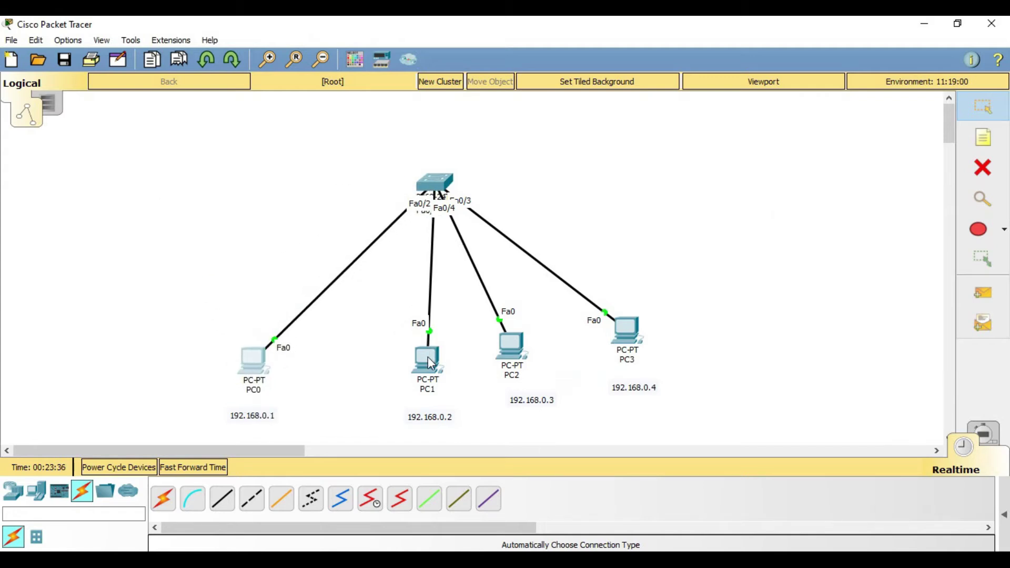
pyautogui.moveTo(428, 358); pyautogui.dragTo(409, 358)
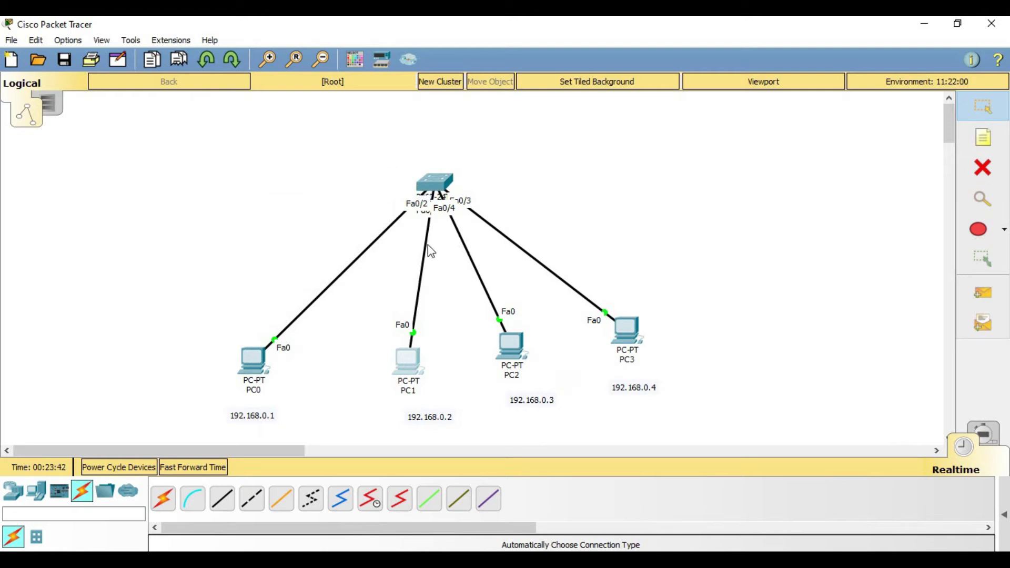
# Return to the switch's maximized command line, start a switchport command for fa0/1, and list its available options
pyautogui.click(436, 181)
pyautogui.doubleClick(658, 178)
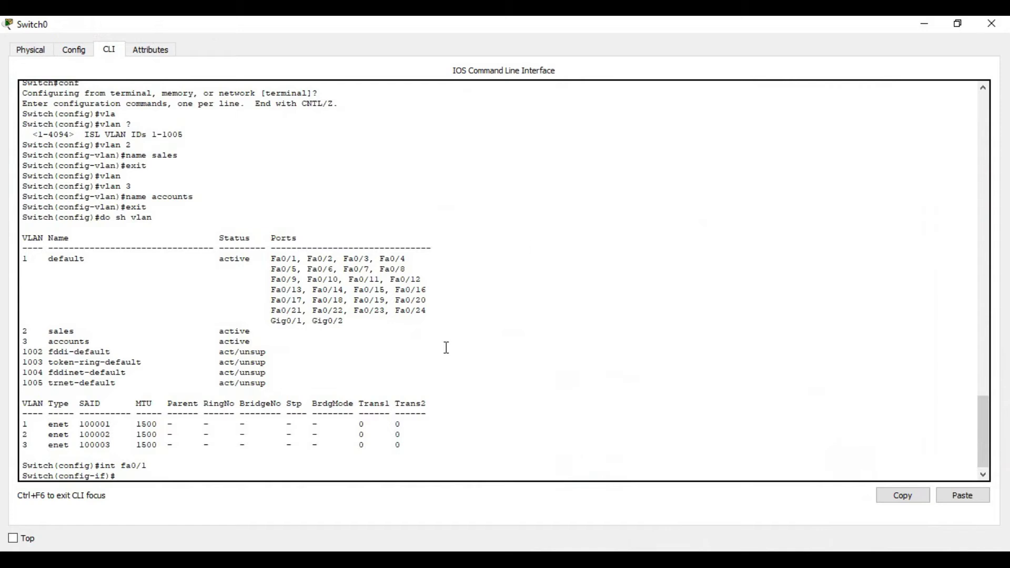
pyautogui.write('swit')
pyautogui.press('Tab')
pyautogui.write('?')
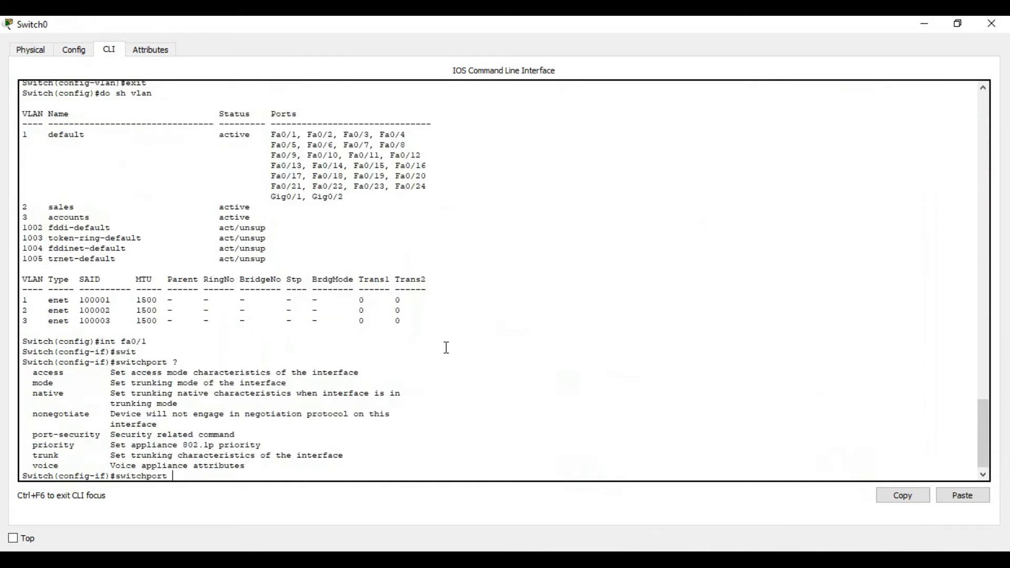
pyautogui.moveTo(33, 374); pyautogui.dragTo(122, 384)
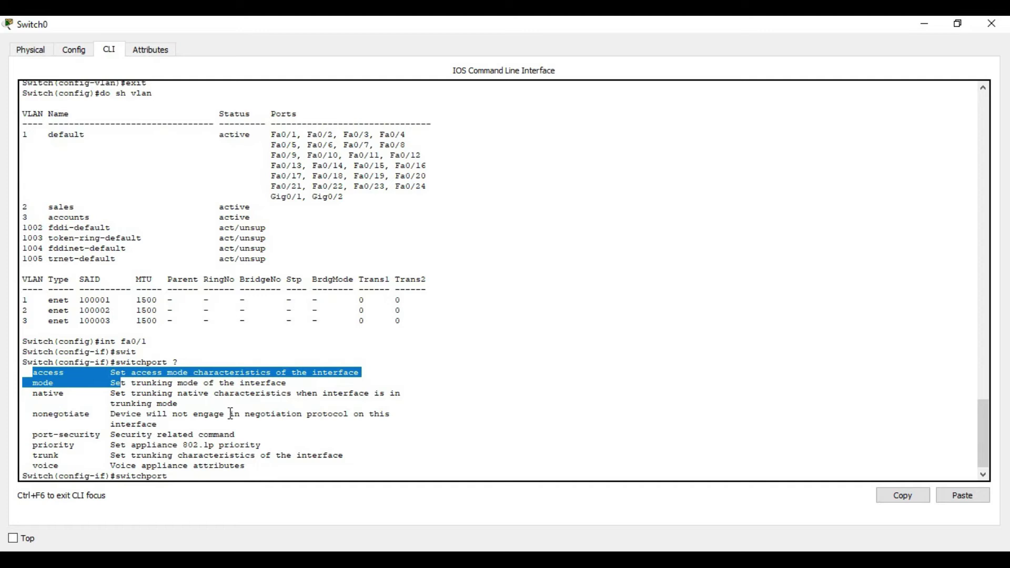
# Assign port fa0/1 to the sales VLAN with switchport access vlan 2, listing the available options along the way
pyautogui.click(264, 469)
pyautogui.write('acc')
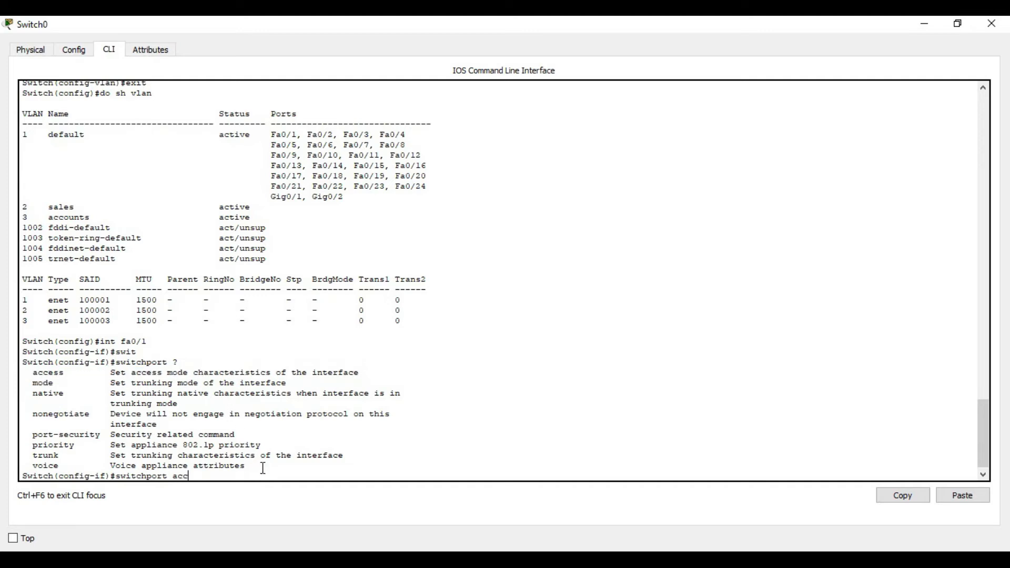
pyautogui.press('Tab')
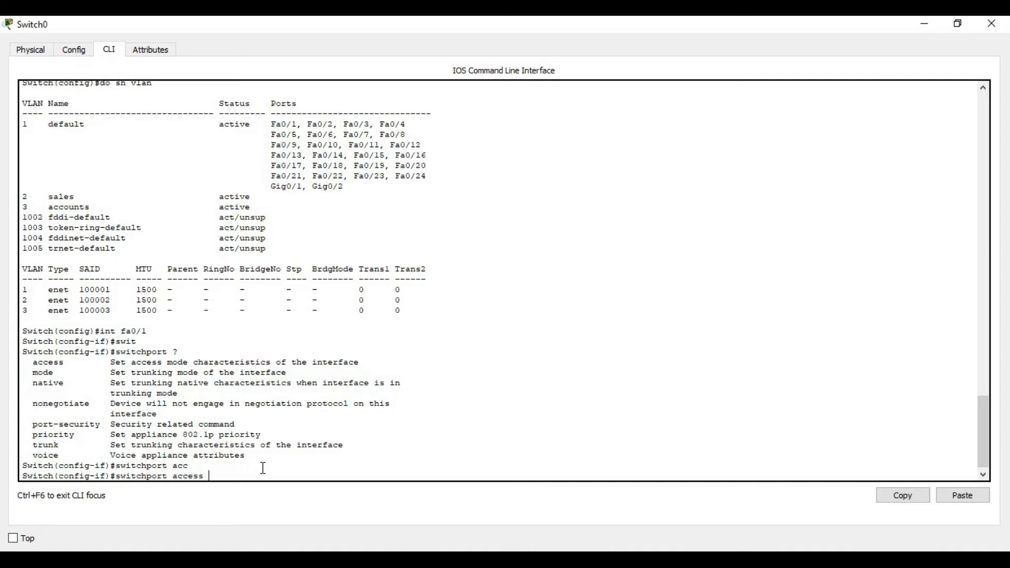
pyautogui.write('?')
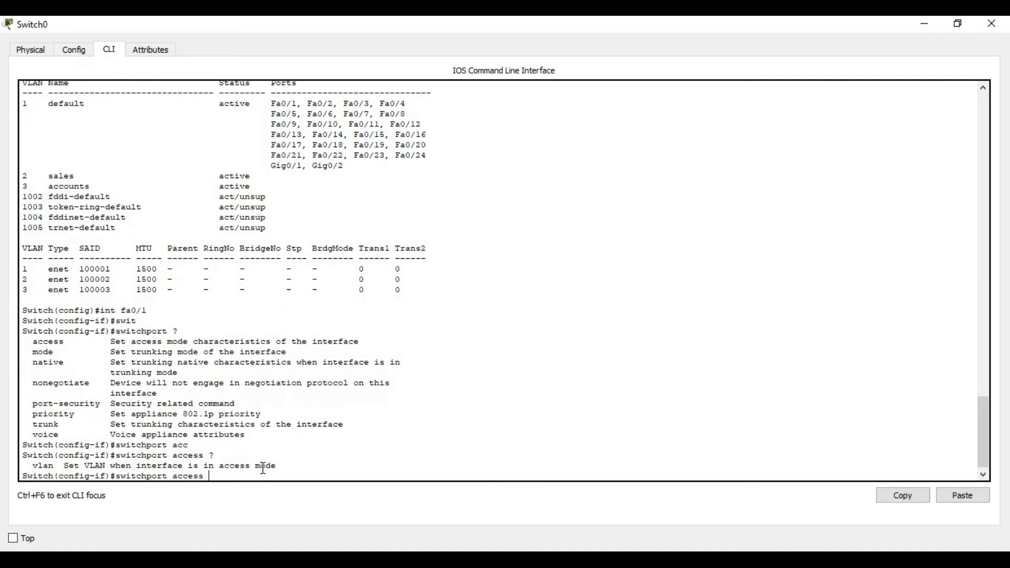
pyautogui.write('vl')
pyautogui.press('Tab')
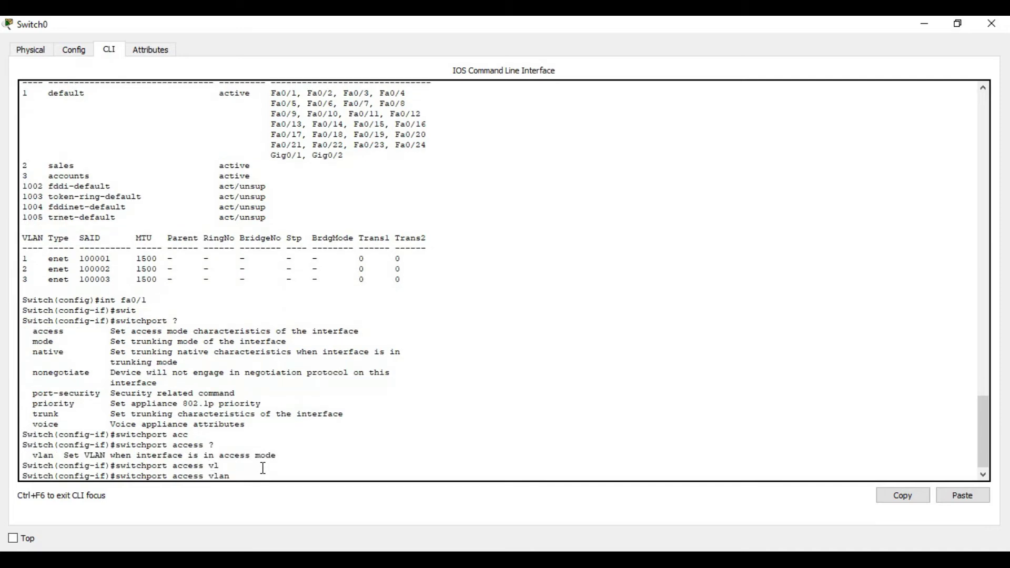
pyautogui.write('?')
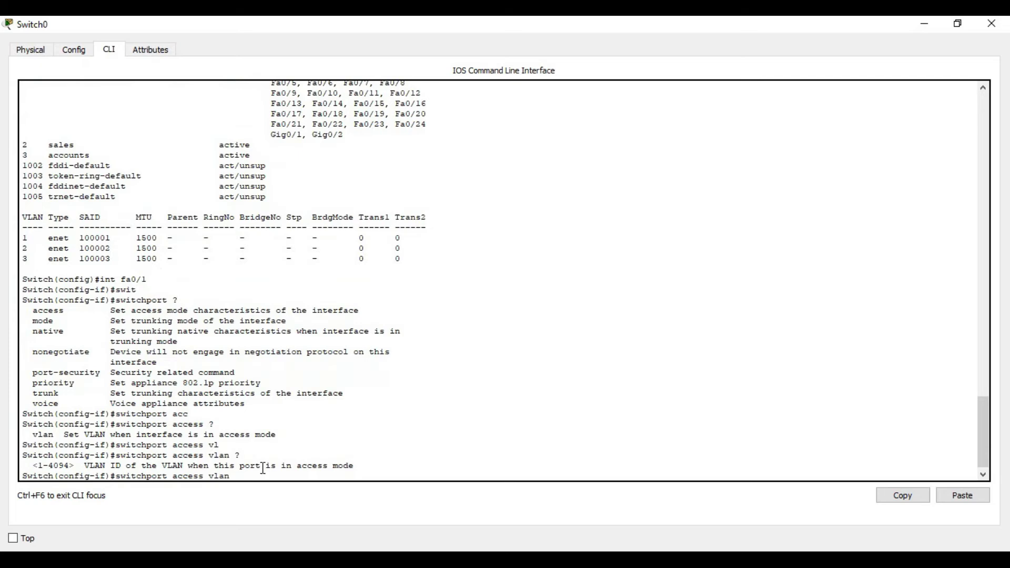
pyautogui.write('2')
pyautogui.press('Return')
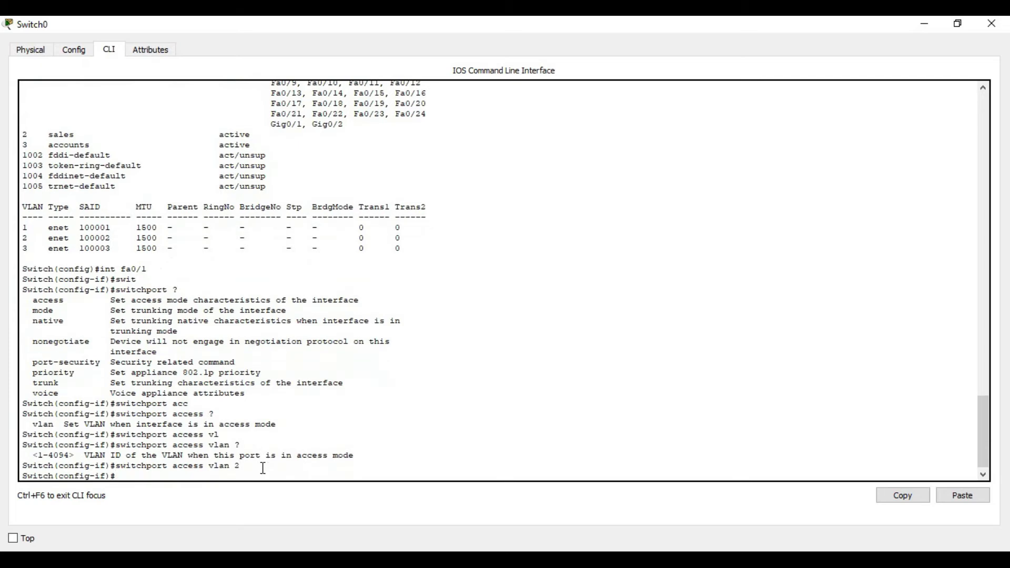
# Set fa0/1 to access mode with switchport mode access, listing the mode options along the way, and exit interface configuration
pyautogui.write('swit')
pyautogui.press('Tab')
pyautogui.write('mo')
pyautogui.press('Tab')
pyautogui.write('?')
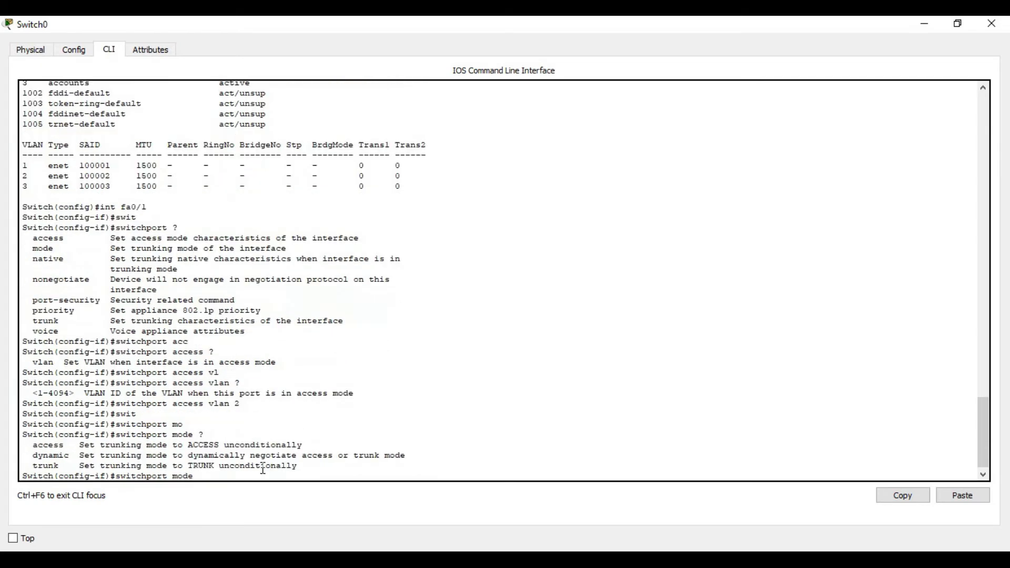
pyautogui.write('acc')
pyautogui.press('Tab')
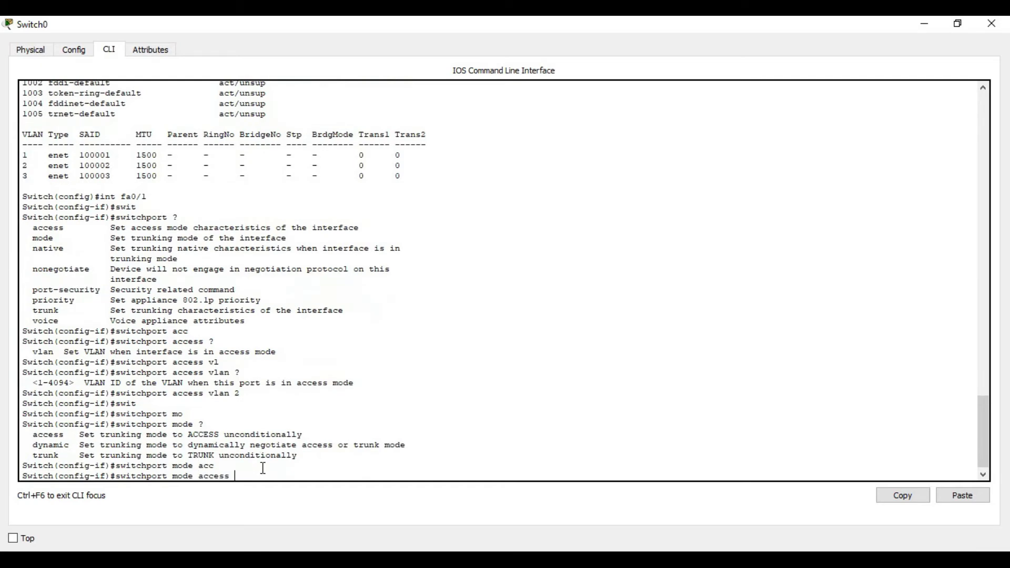
pyautogui.write('?')
pyautogui.press('Return')
pyautogui.write('exit')
pyautogui.press('Return')
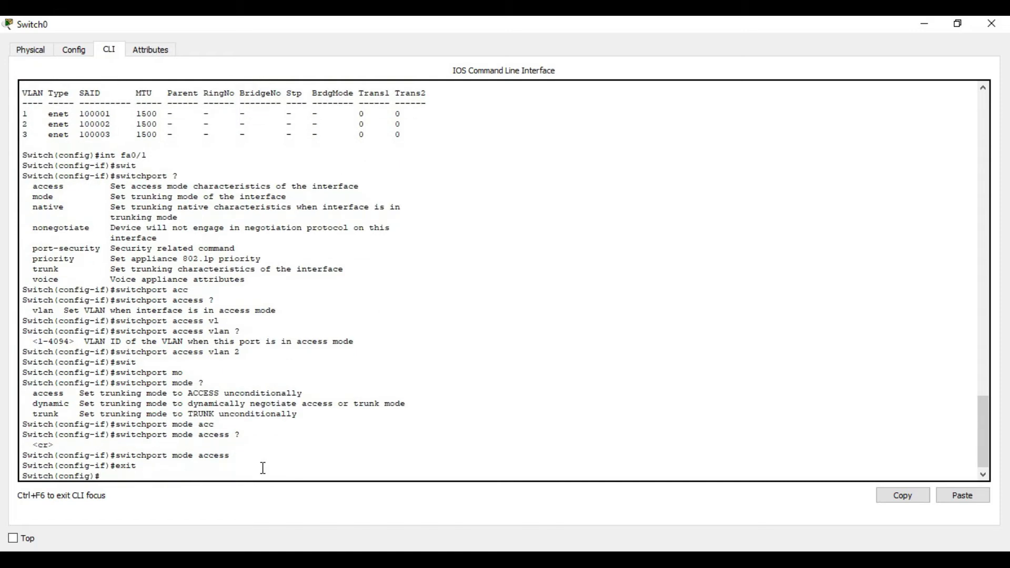
# Run do sh vla to examine the ports of the sales VLAN, and leave the listing
pyautogui.write('do sh vla')
pyautogui.press('Return')
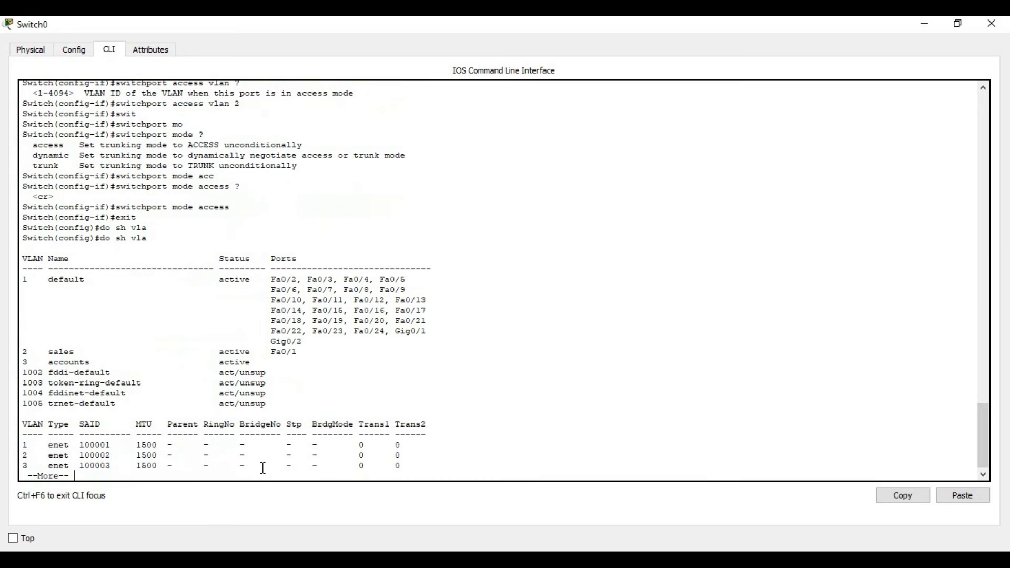
pyautogui.moveTo(306, 352); pyautogui.dragTo(37, 350)
pyautogui.click(292, 360)
pyautogui.hotkey('ctrl', 'c')
# Enter interface configuration for fa0/2 and assign the port to the sales VLAN with switchport access vlan 2
pyautogui.write('int fa0/2')
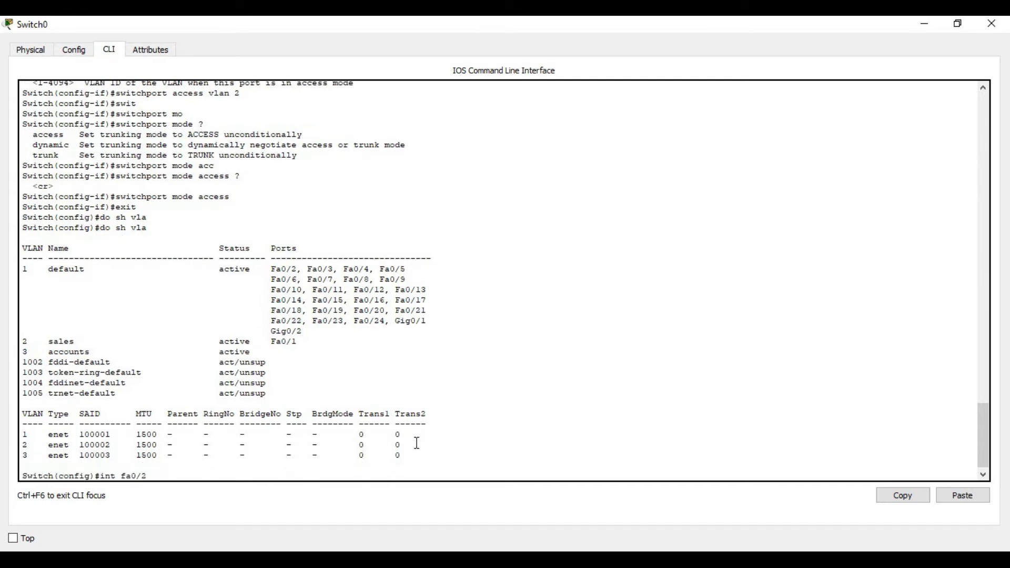
pyautogui.press('Return')
pyautogui.press('Up')
pyautogui.press('Up')
pyautogui.press('Up')
pyautogui.press('Up')
pyautogui.press('Up')
pyautogui.press('Up')
pyautogui.press('Up')
pyautogui.press('Up')
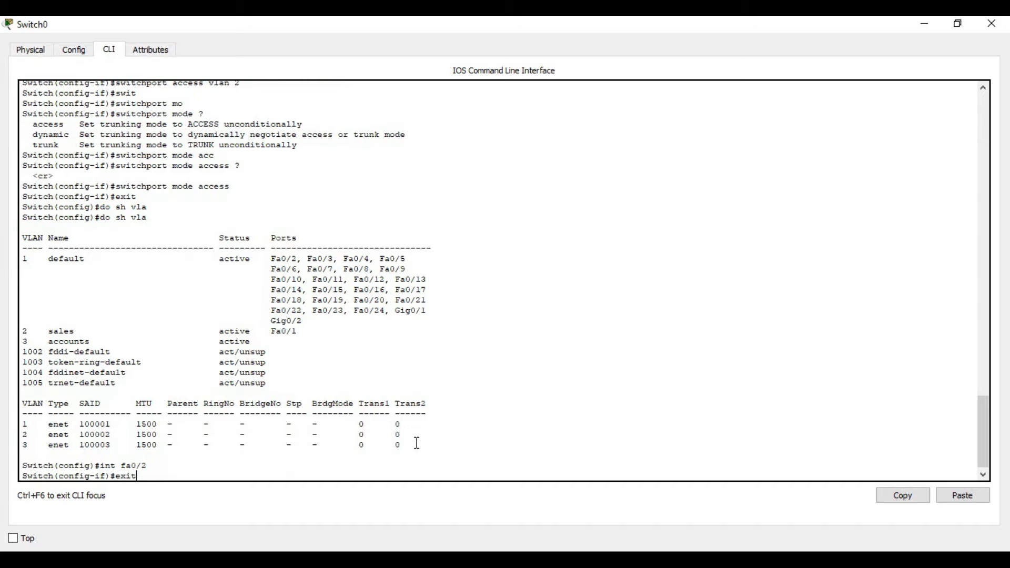
pyautogui.press('Return')
# Set fa0/2 to access mode with switchport mode access and exit interface configuration
pyautogui.press('Up')
pyautogui.press('Up')
pyautogui.press('Up')
pyautogui.press('Up')
pyautogui.press('Up')
pyautogui.press('Up')
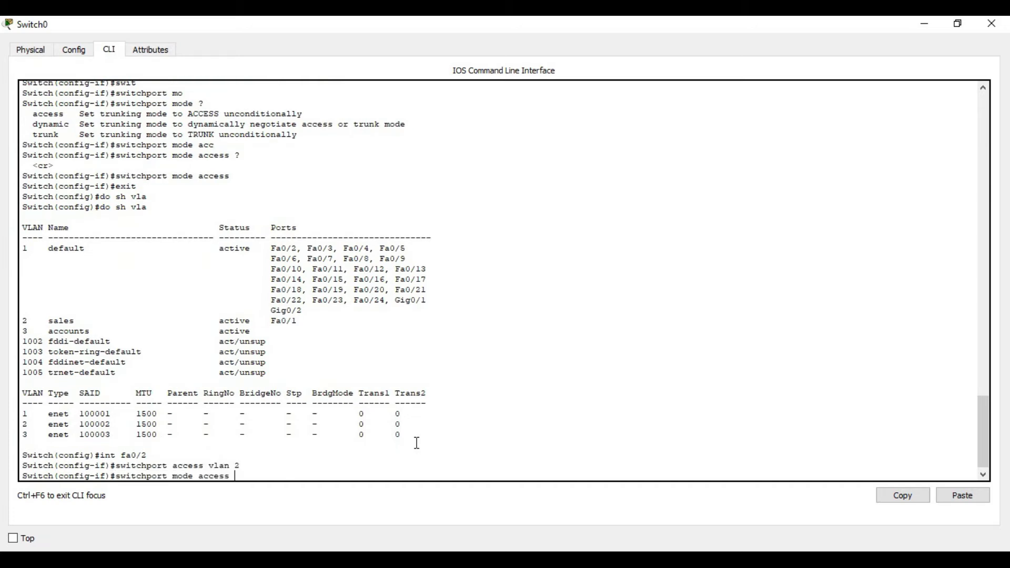
pyautogui.press('Return')
pyautogui.write('exit')
pyautogui.press('Return')
# Run do sh vl to check which ports belong to the sales VLAN, and quit the listing
pyautogui.write('do sh vl')
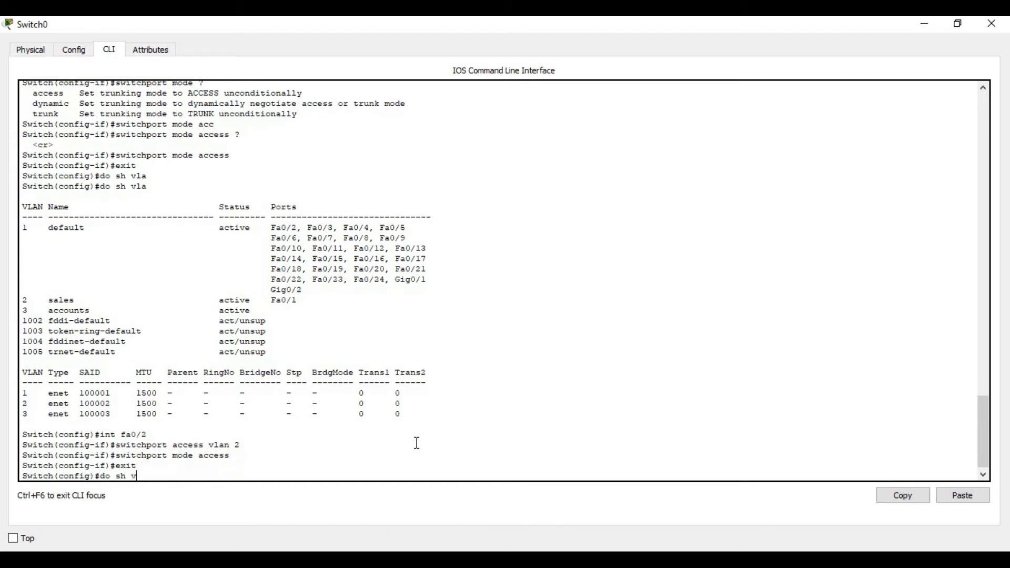
pyautogui.press('Tab')
pyautogui.press('Return')
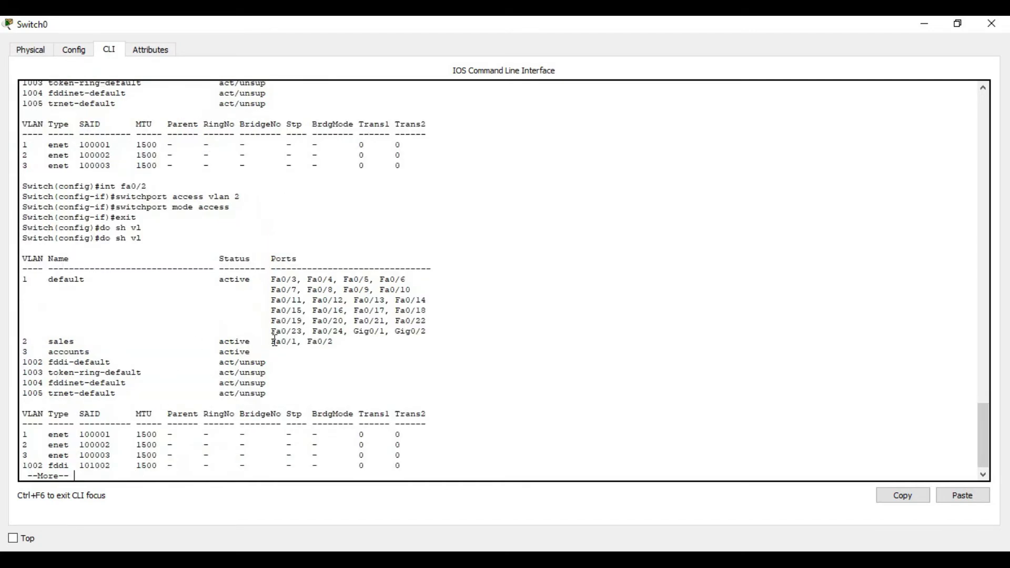
pyautogui.moveTo(262, 343); pyautogui.dragTo(332, 343)
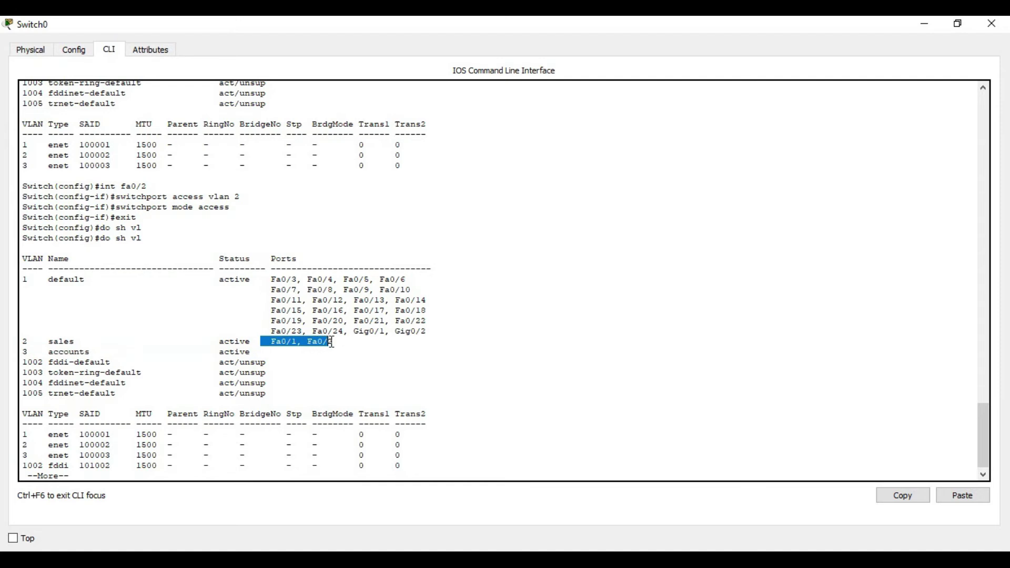
pyautogui.click(335, 342)
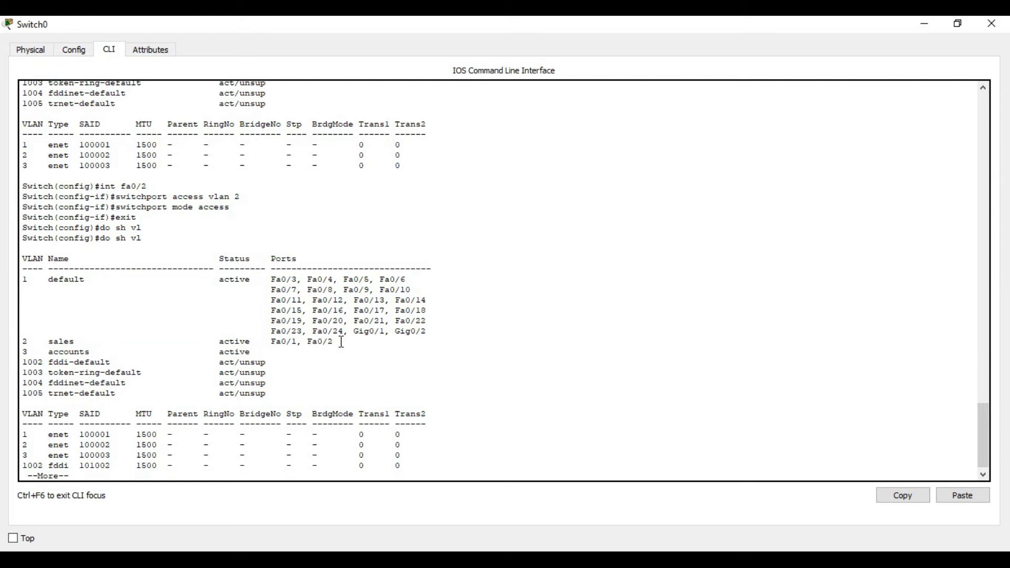
pyautogui.write('q')
# Enter configuration mode for the interface range fa0/3-4
pyautogui.write('int')
pyautogui.write(' rang')
pyautogui.press('Tab')
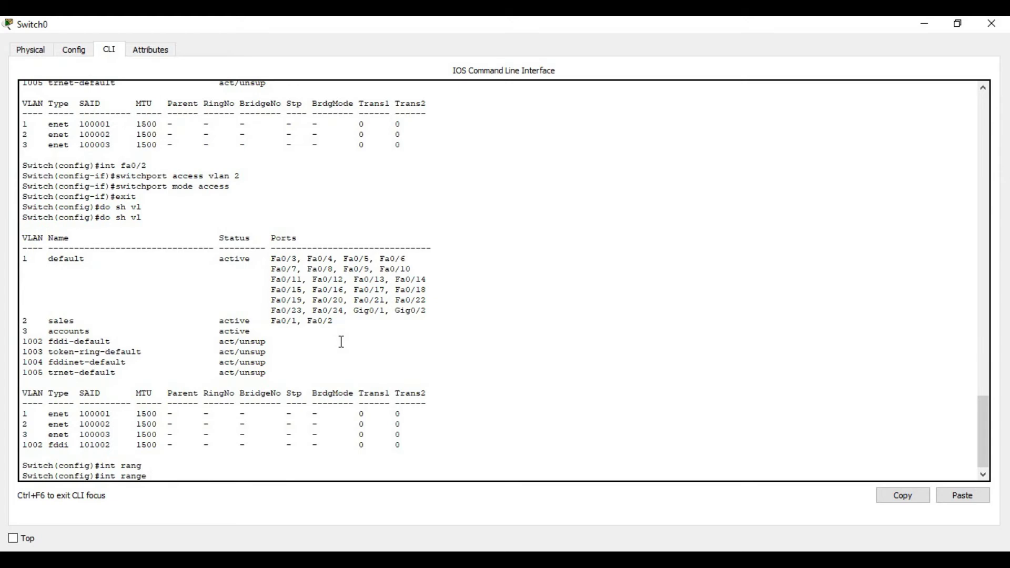
pyautogui.write('fa0/3-4')
pyautogui.press('Return')
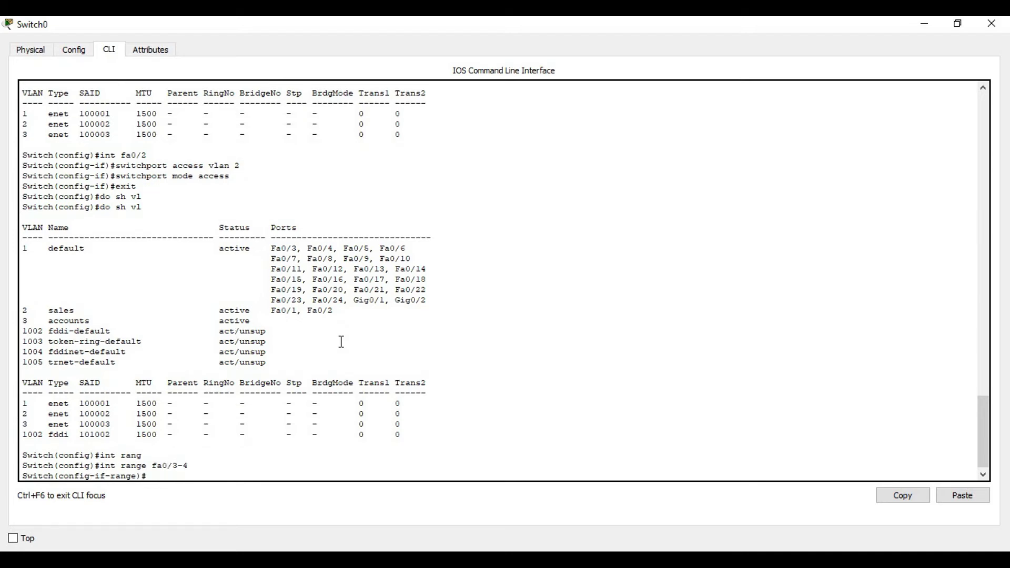
# Assign ports fa0/3-4 to the accounts VLAN with switchport access vlan 3
pyautogui.write('swit')
pyautogui.press('Tab')
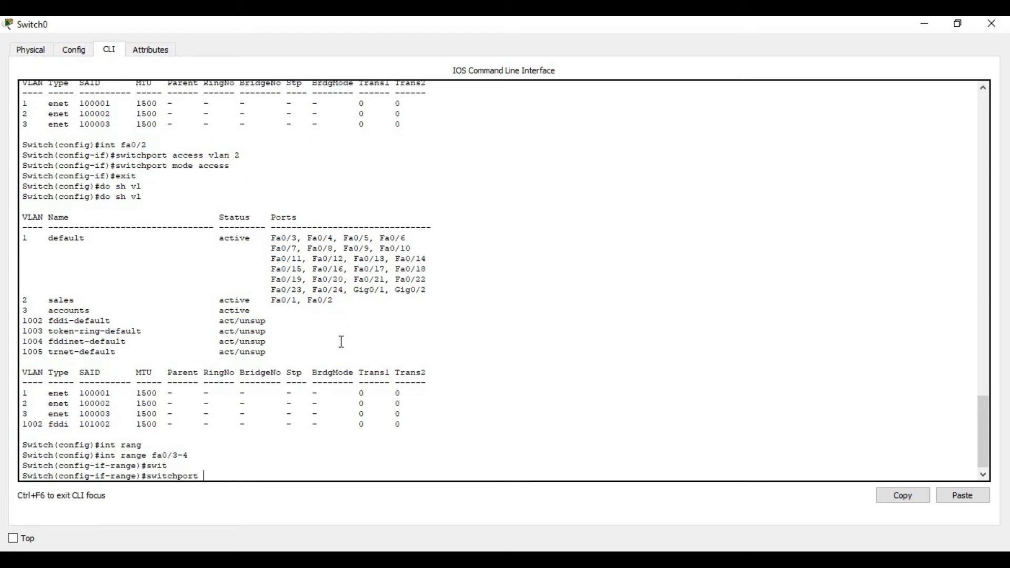
pyautogui.write('acc')
pyautogui.press('Tab')
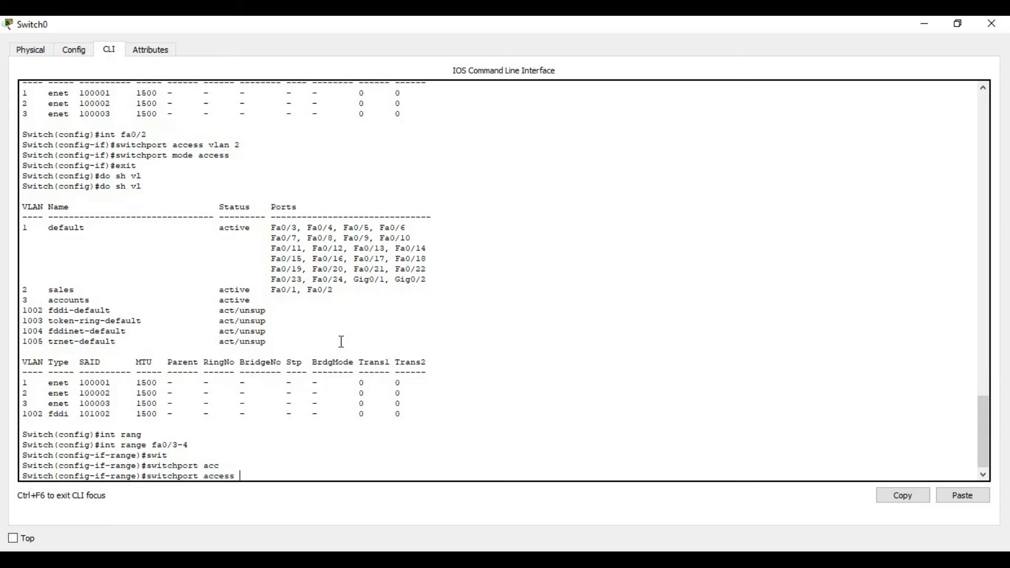
pyautogui.write('vl')
pyautogui.press('Tab')
pyautogui.write('3')
pyautogui.press('Return')
# Set the fa0/3-4 range to access mode with switchport mode access and exit interface configuration
pyautogui.write('swit')
pyautogui.press('Tab')
pyautogui.write('mo')
pyautogui.press('Tab')
pyautogui.write('ac')
pyautogui.press('Tab')
pyautogui.press('Return')
pyautogui.write('exit')
pyautogui.press('Return')
# Run do sh vlan to examine the ports of the accounts VLAN
pyautogui.write('do sh')
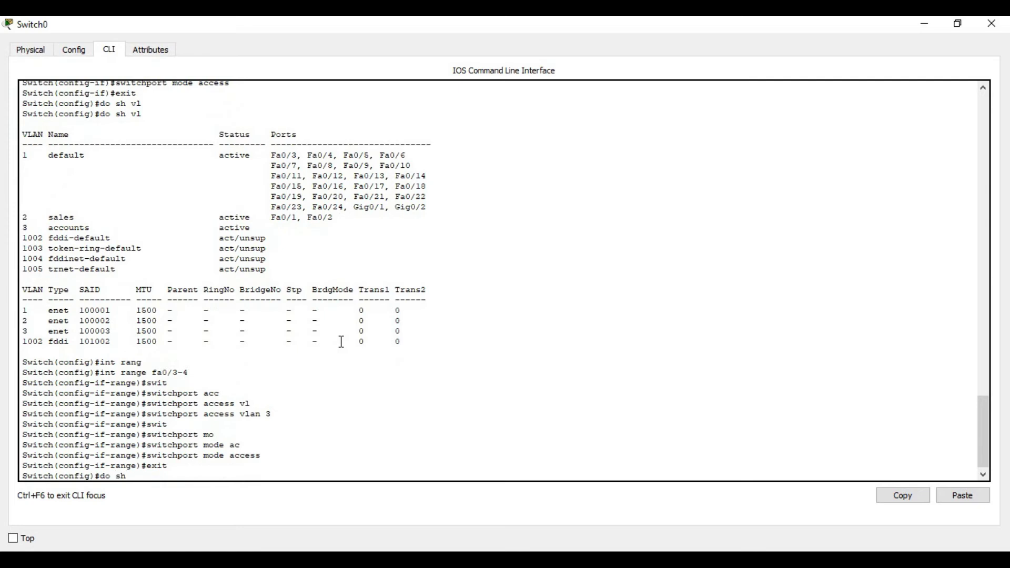
pyautogui.write(' vlan')
pyautogui.press('Return')
pyautogui.moveTo(335, 351); pyautogui.dragTo(181, 353)
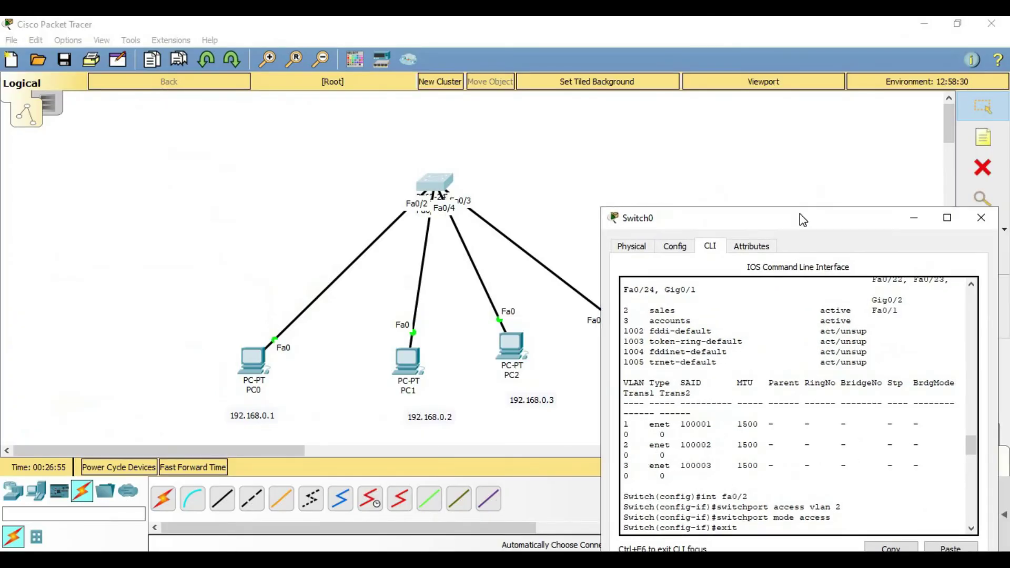
# Minimize the switch window and rearrange the topology, moving PC0 and PC1 to the left of Switch0 and PC2 and PC3 to its right
pyautogui.click(914, 218)
pyautogui.moveTo(268, 363); pyautogui.dragTo(152, 244)
pyautogui.moveTo(399, 358); pyautogui.dragTo(212, 300)
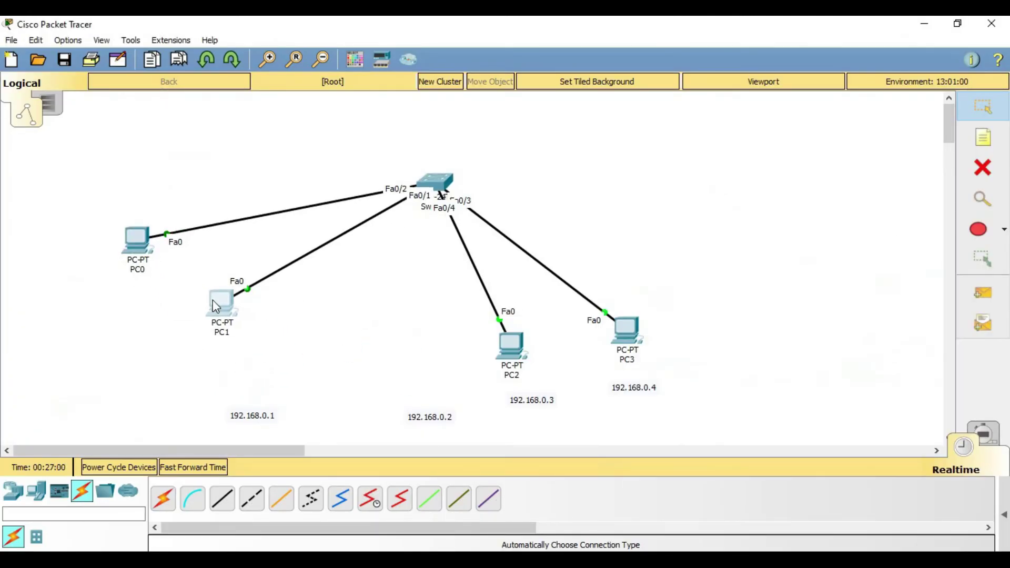
pyautogui.moveTo(619, 338); pyautogui.dragTo(737, 238)
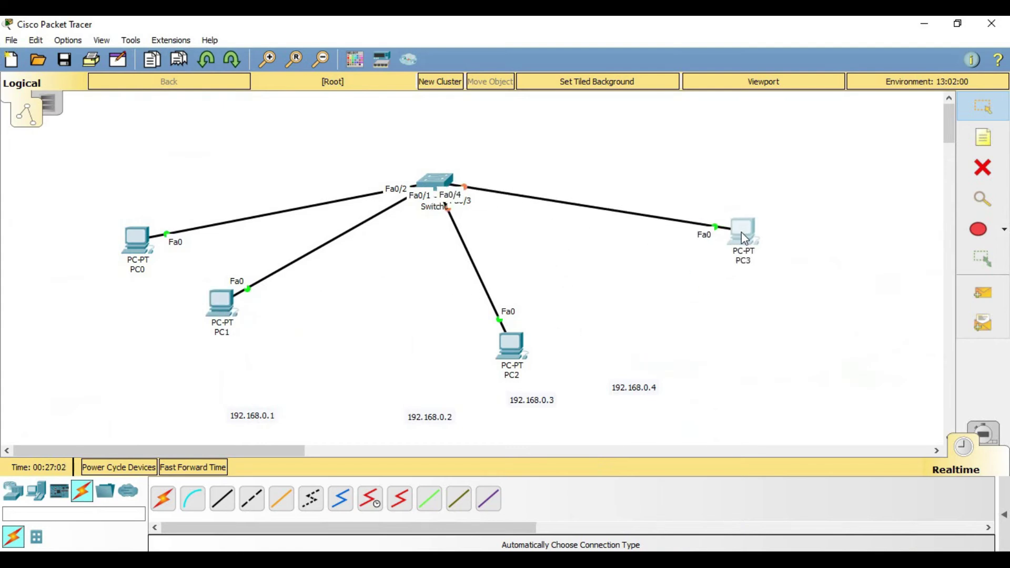
pyautogui.moveTo(515, 349); pyautogui.dragTo(711, 334)
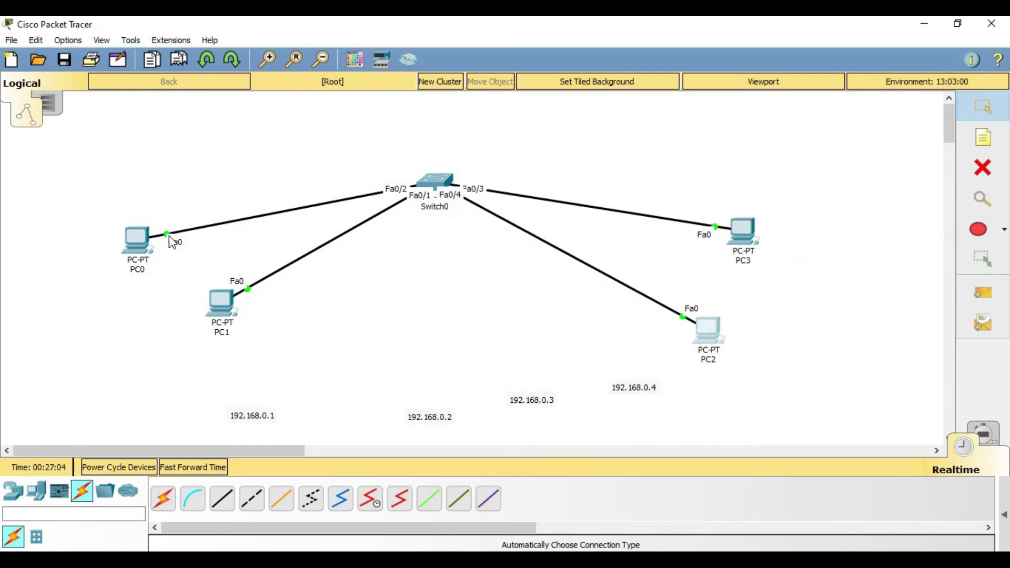
pyautogui.moveTo(92, 186); pyautogui.dragTo(354, 301)
pyautogui.moveTo(448, 155); pyautogui.dragTo(824, 371)
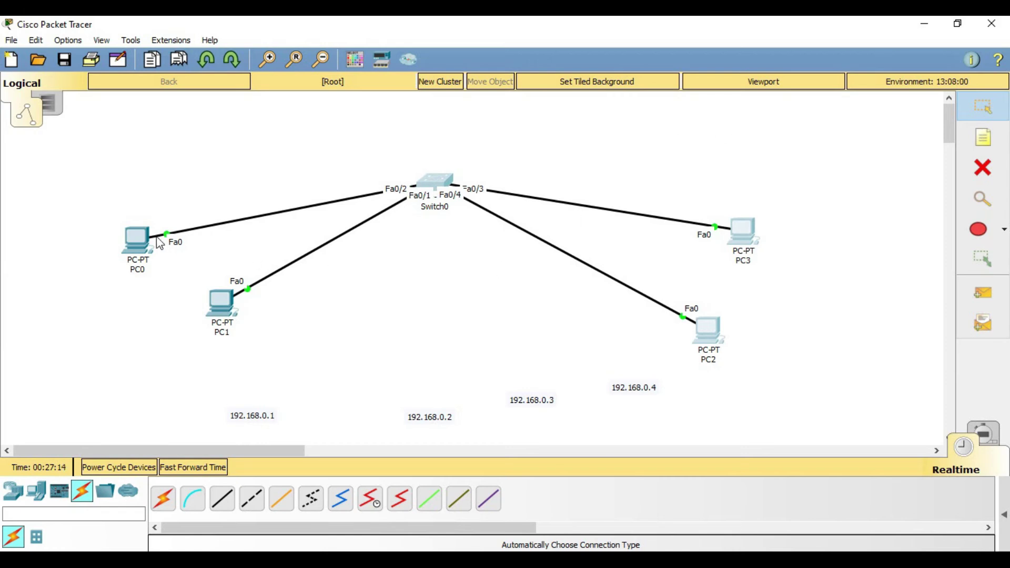
# Ping PC1 at 192.168.0.2 from PC0's Command Prompt, and stop the ping
pyautogui.click(136, 241)
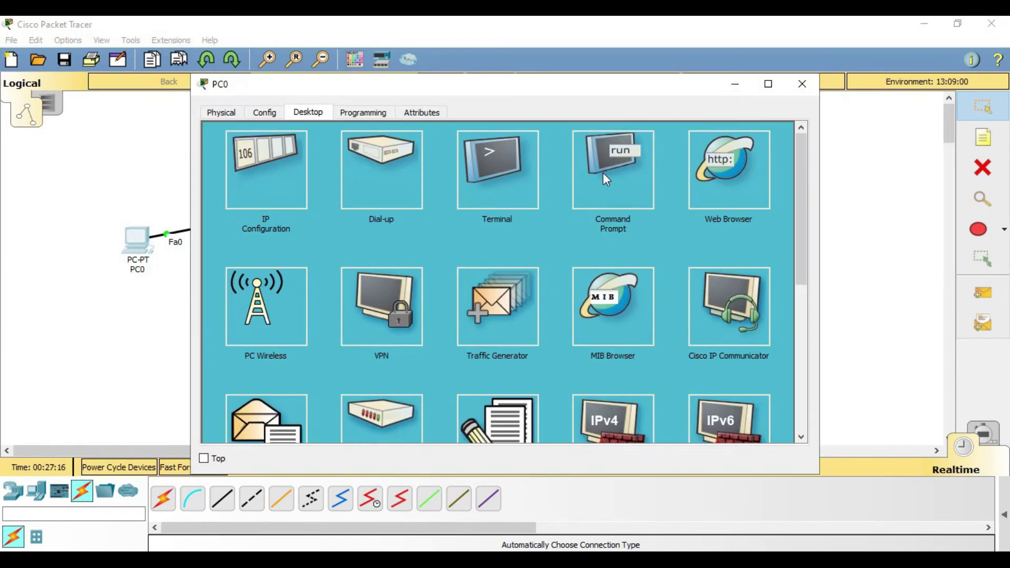
pyautogui.click(607, 179)
pyautogui.write('pi')
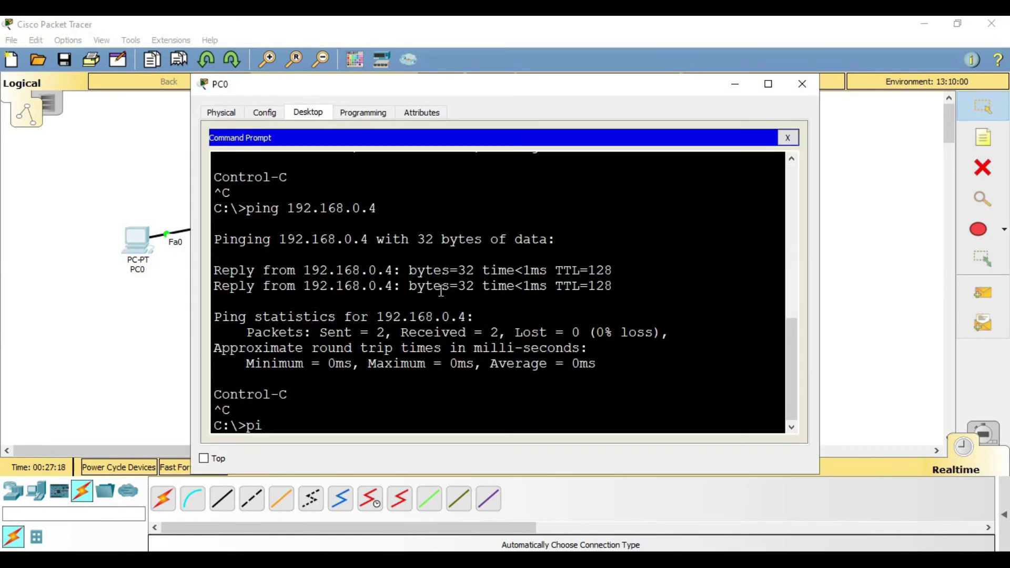
pyautogui.write('ng 192.168.0.2')
pyautogui.press('Return')
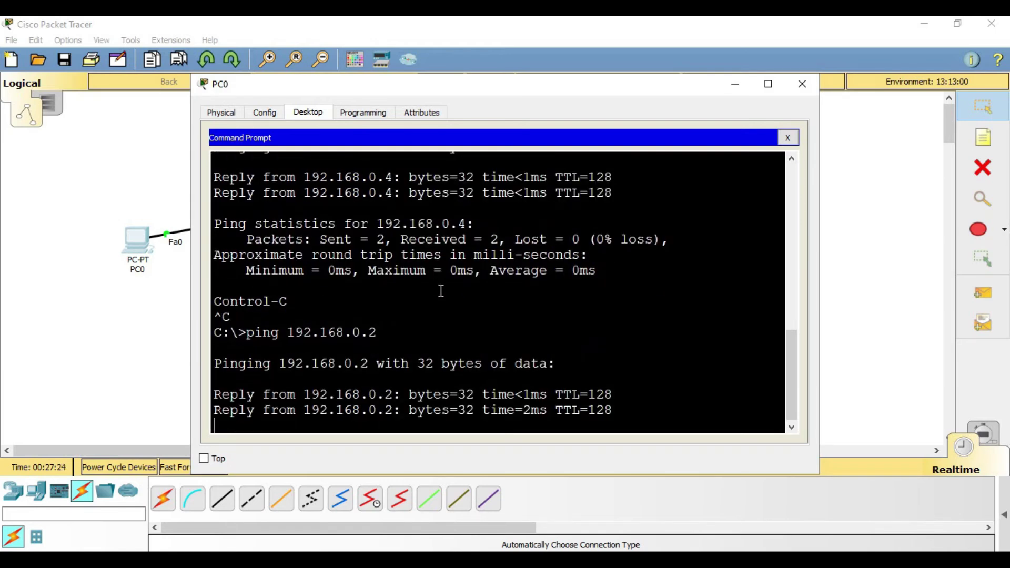
pyautogui.hotkey('ctrl', 'c')
# Ping PC2 at 192.168.0.3 from PC0, and stop the ping
pyautogui.press('Up')
pyautogui.press('BackSpace')
pyautogui.write('3')
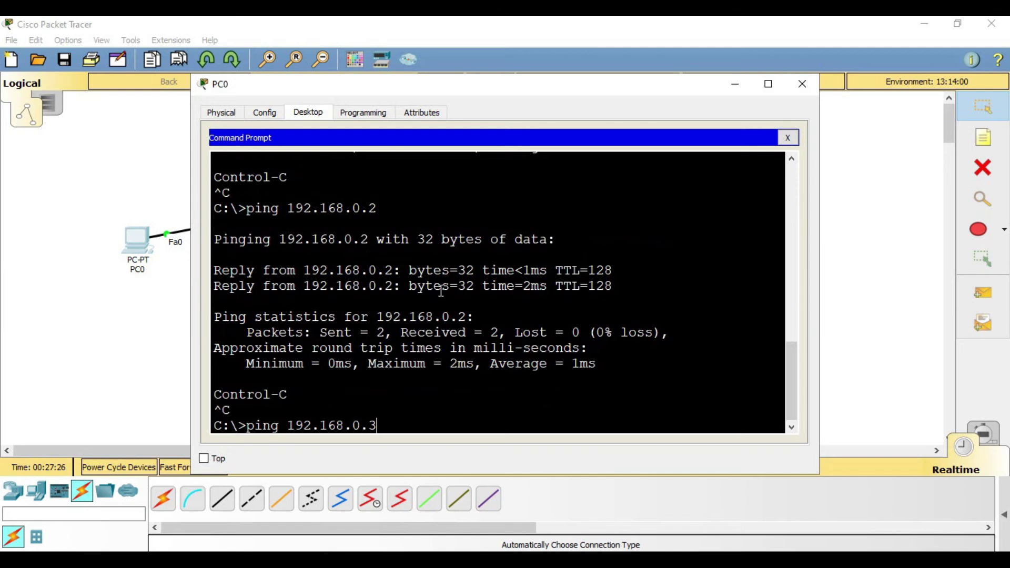
pyautogui.press('Return')
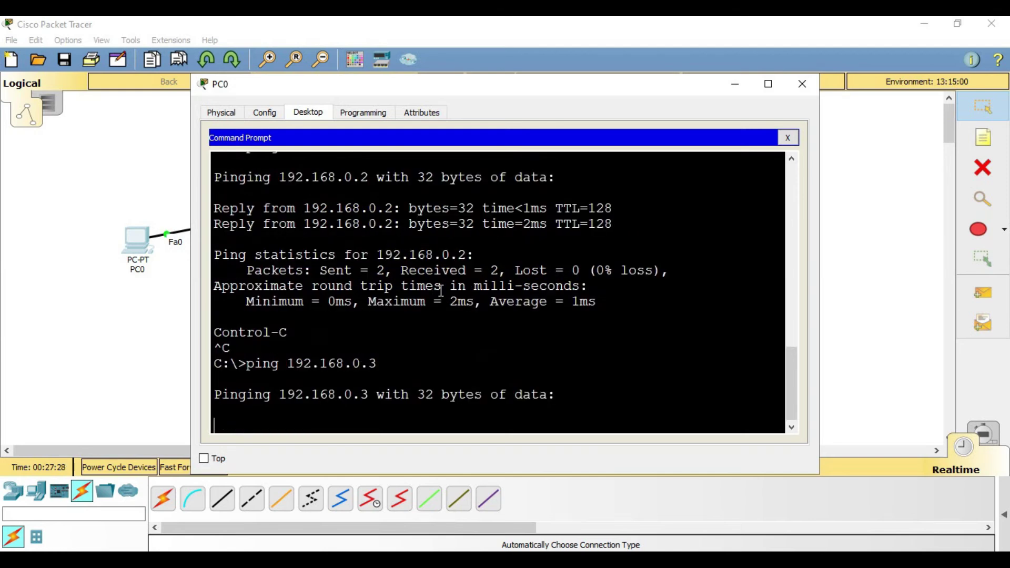
pyautogui.hotkey('ctrl', 'c')
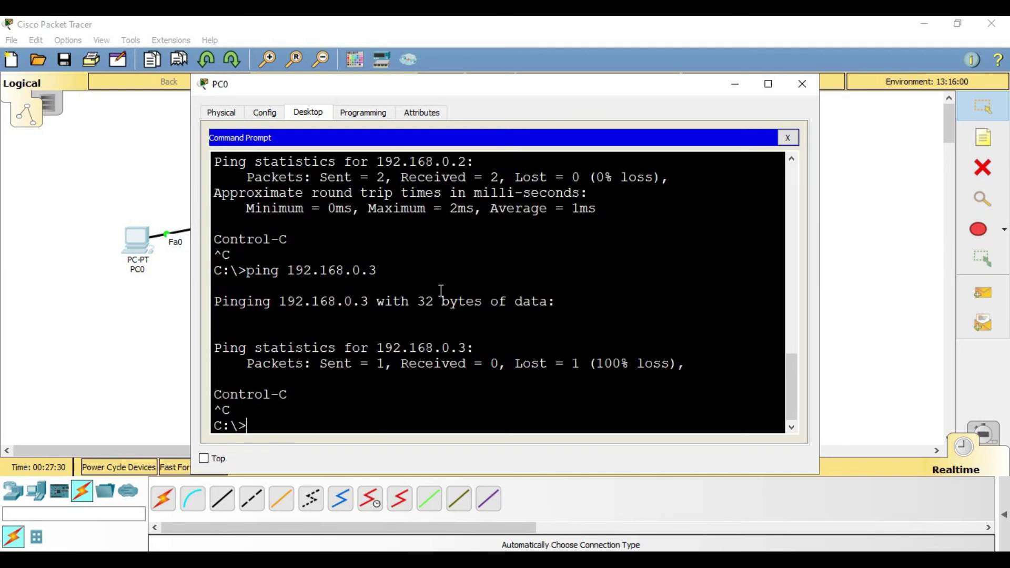
# Ping PC3 at 192.168.0.4 from PC0
pyautogui.press('Up')
pyautogui.press('BackSpace')
pyautogui.write('4')
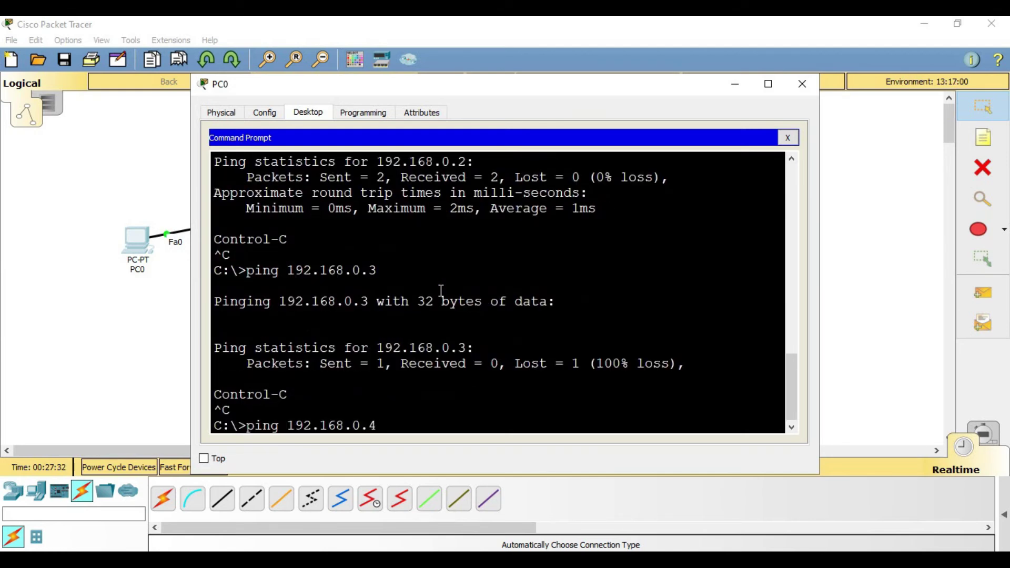
pyautogui.press('Return')
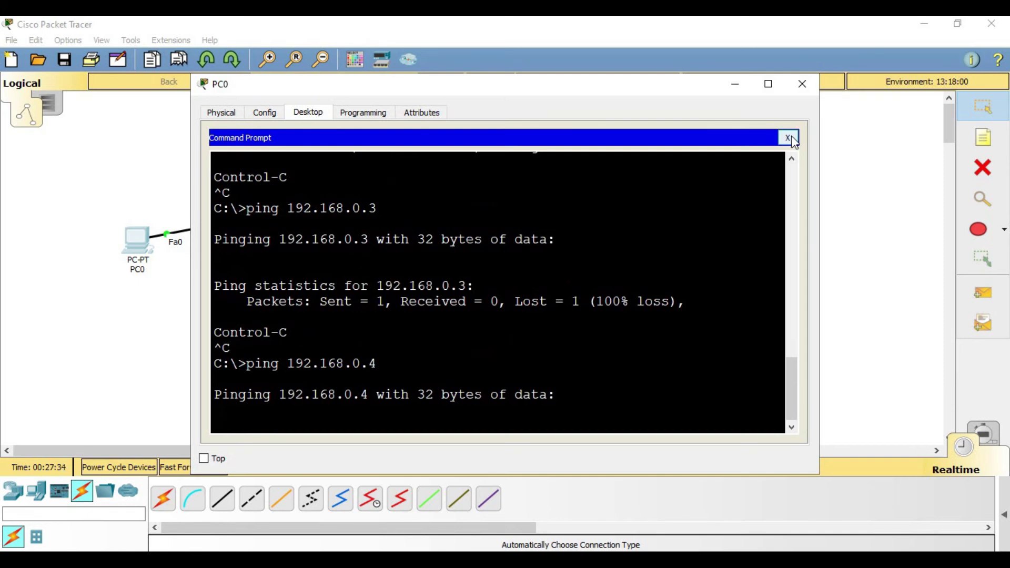
# Close PC0's window, ping PC2 at 192.168.0.3 from PC3's Command Prompt, and stop the ping
pyautogui.click(803, 85)
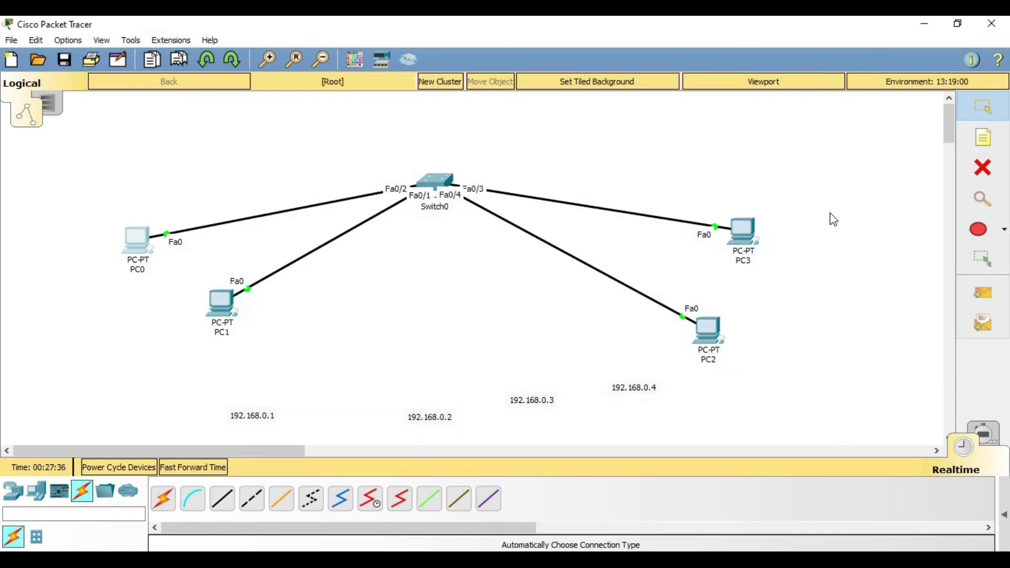
pyautogui.click(751, 232)
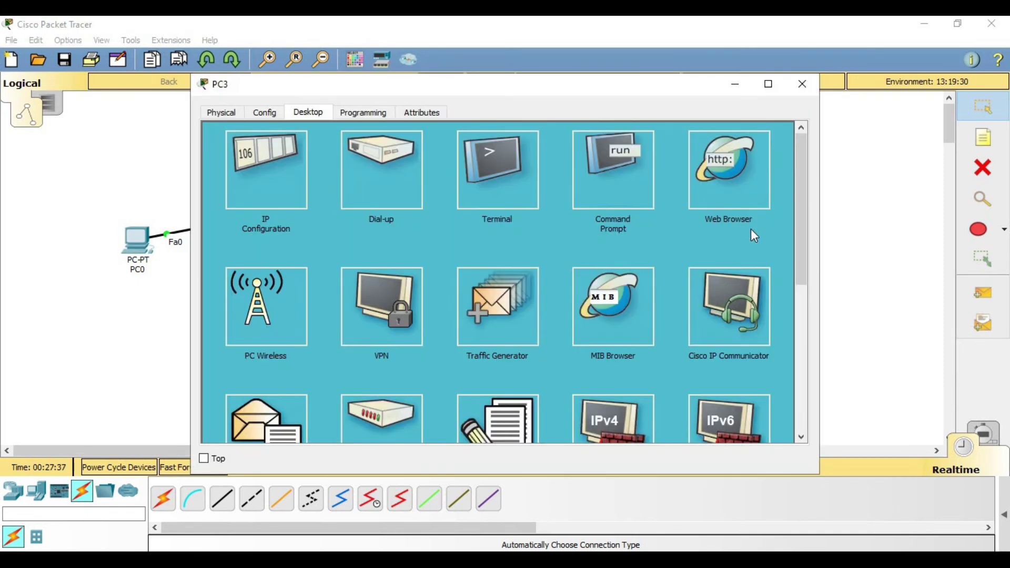
pyautogui.click(483, 175)
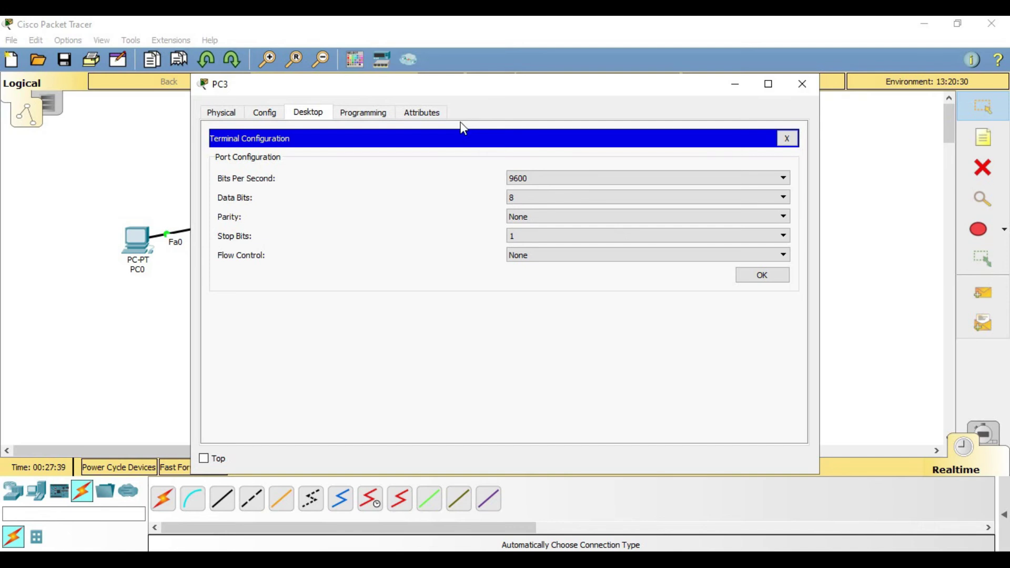
pyautogui.click(788, 139)
pyautogui.click(627, 177)
pyautogui.write('ping 1')
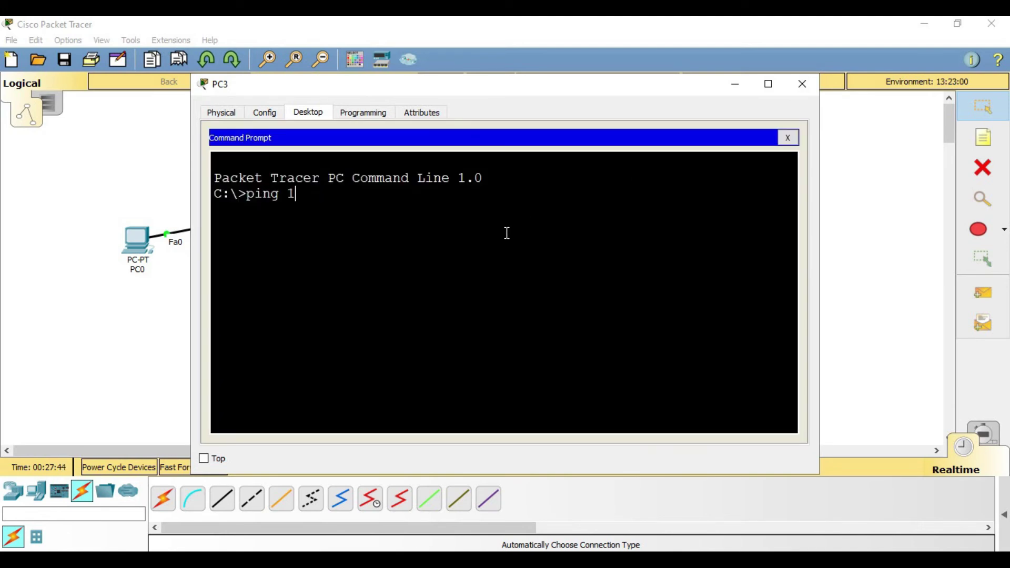
pyautogui.write('92.168.0.3')
pyautogui.press('Return')
pyautogui.hotkey('ctrl', 'c')
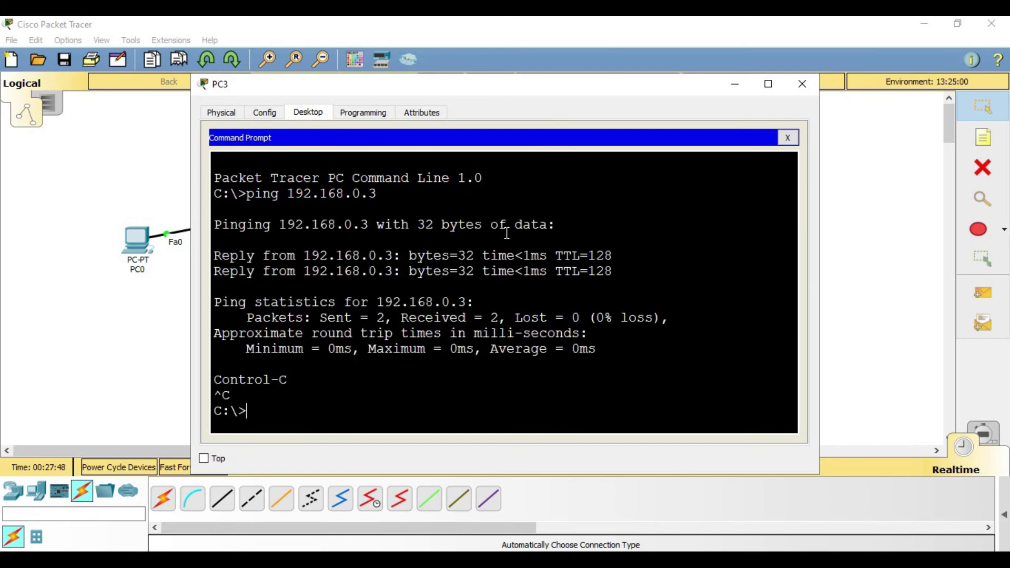
# Ping PC1 at 192.168.0.2 from PC3, and stop the ping
pyautogui.press('Up')
pyautogui.press('BackSpace')
pyautogui.write('2')
pyautogui.press('Return')
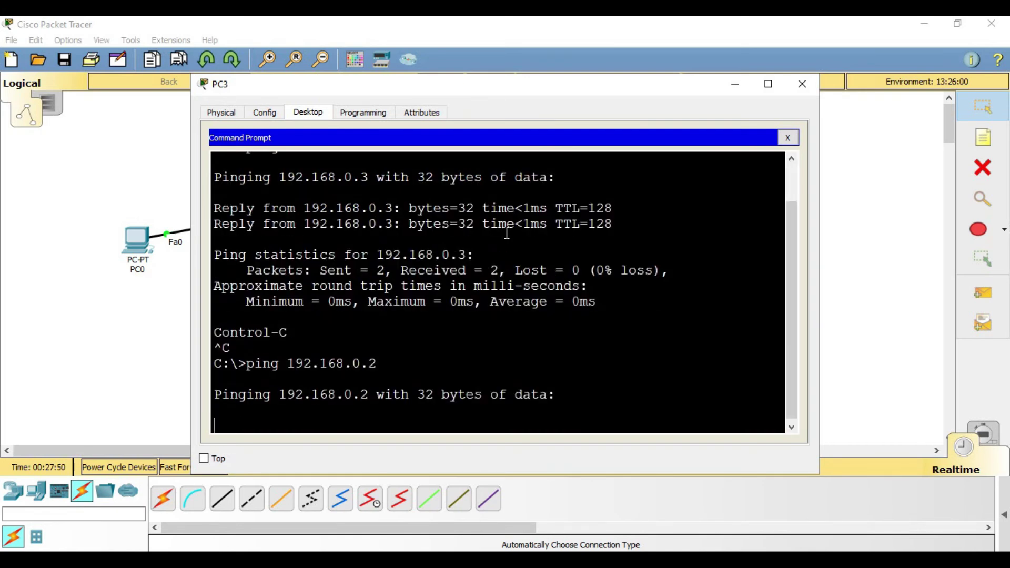
pyautogui.hotkey('ctrl', 'c')
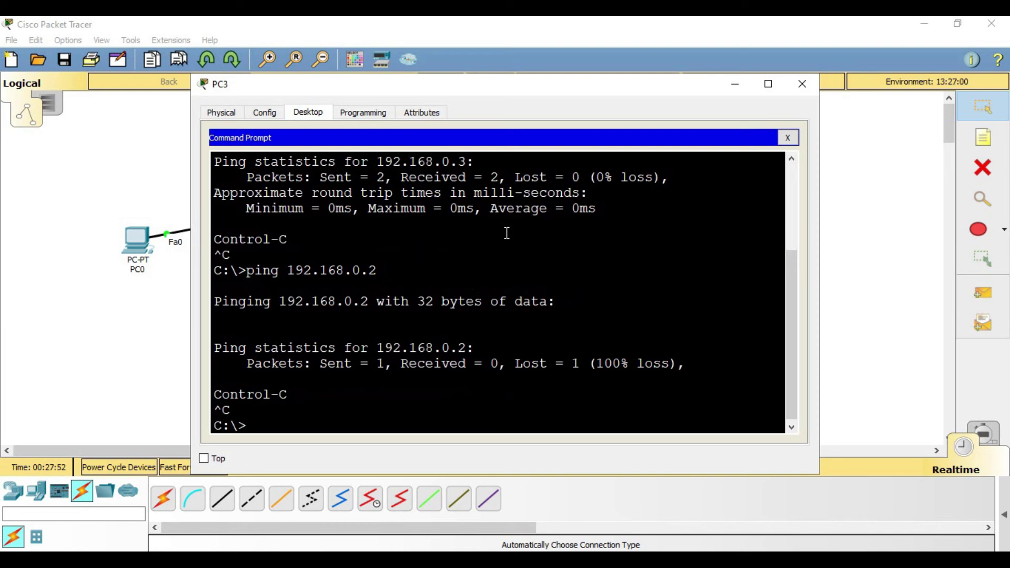
# Ping PC0 at 192.168.0.1 from PC3, and close PC3's window
pyautogui.press('Up')
pyautogui.press('BackSpace')
pyautogui.write('1')
pyautogui.press('Return')
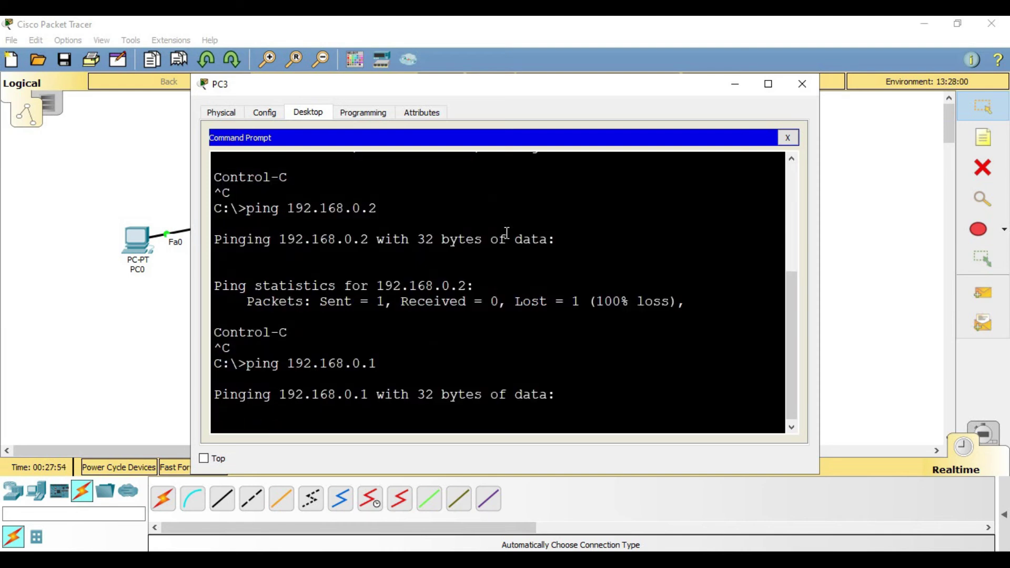
pyautogui.click(802, 85)
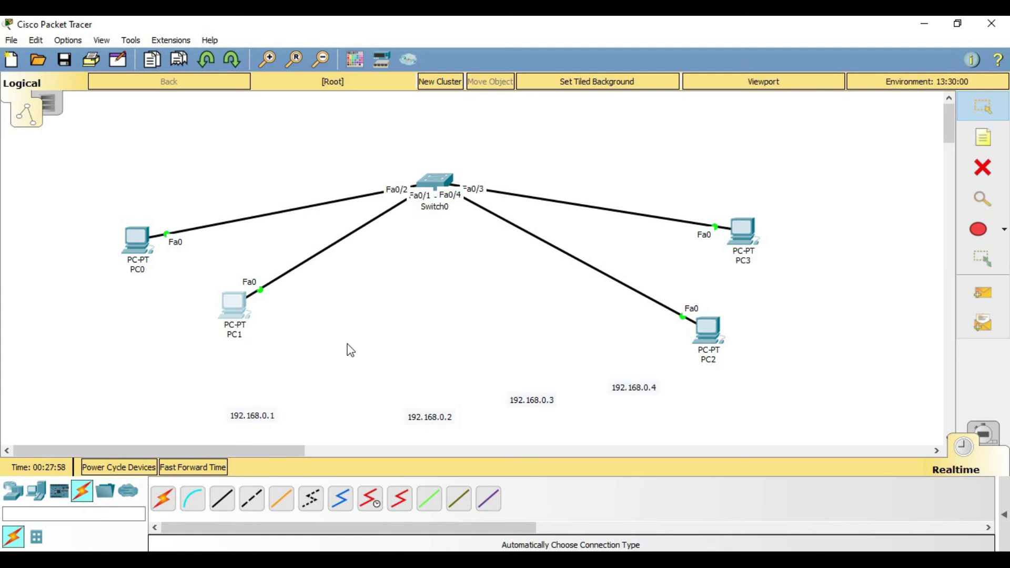
# Move PC0, PC1, PC2 and PC3 back below Switch0, each above its own IP address label
pyautogui.moveTo(235, 311); pyautogui.dragTo(421, 368)
pyautogui.moveTo(140, 249); pyautogui.dragTo(241, 380)
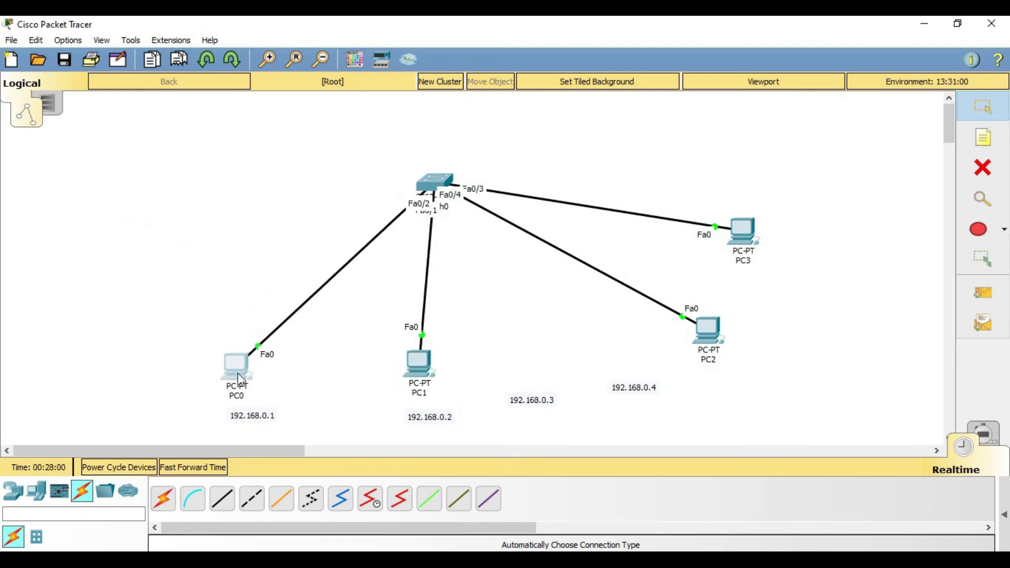
pyautogui.moveTo(721, 340); pyautogui.dragTo(553, 349)
pyautogui.moveTo(747, 236); pyautogui.dragTo(639, 343)
# Add a generic PC, PC4, to the left of the topology and connect it to Switch0 with an automatically chosen cable
pyautogui.click(36, 491)
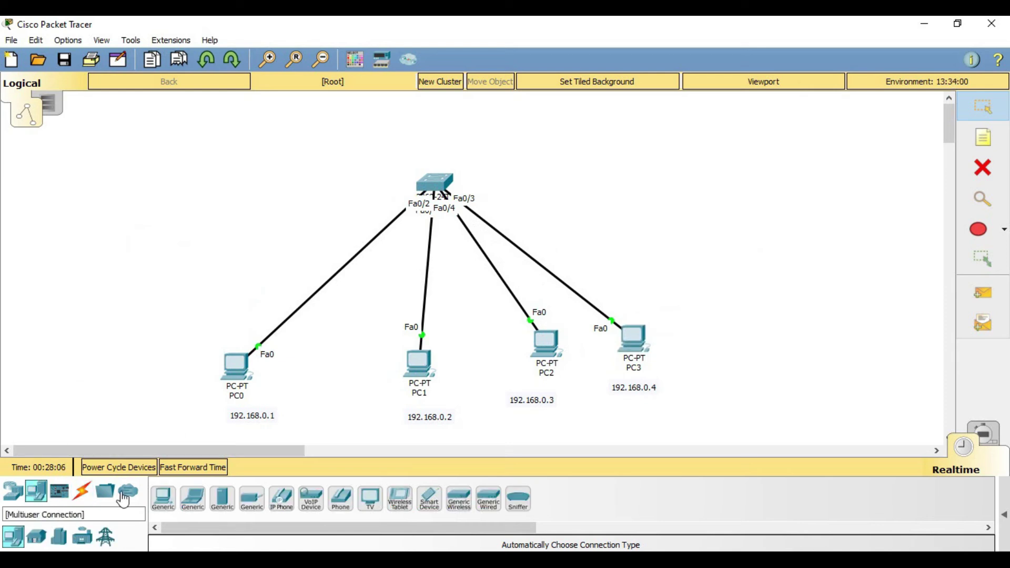
pyautogui.click(162, 499)
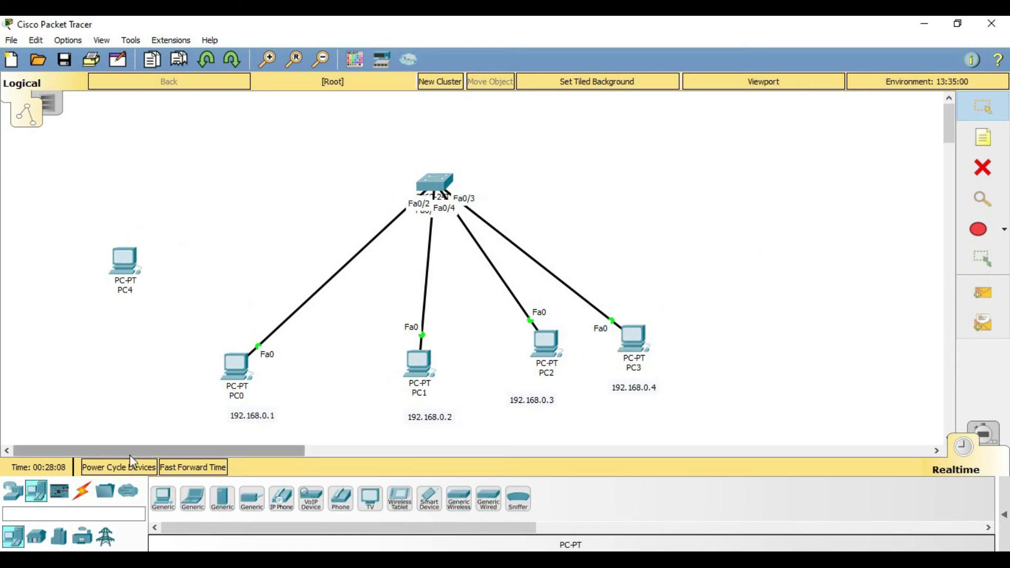
pyautogui.click(82, 491)
pyautogui.click(167, 505)
pyautogui.click(124, 265)
pyautogui.click(437, 184)
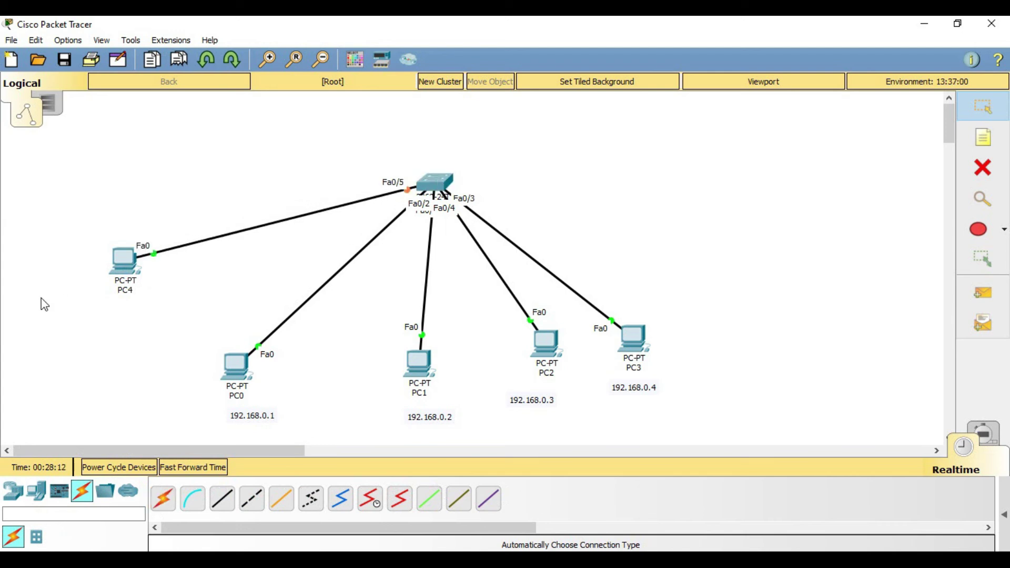
# Assign PC4 the static IP address 192.168.0.5 with subnet mask 255.255.255.0, and close its window
pyautogui.click(130, 263)
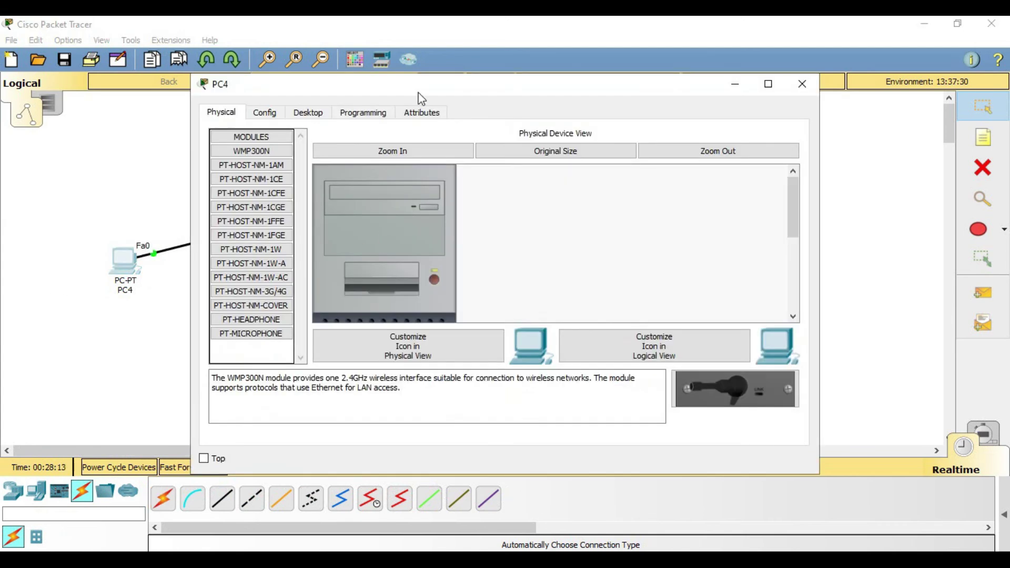
pyautogui.click(307, 112)
pyautogui.click(272, 208)
pyautogui.click(498, 198)
pyautogui.write('192.168.')
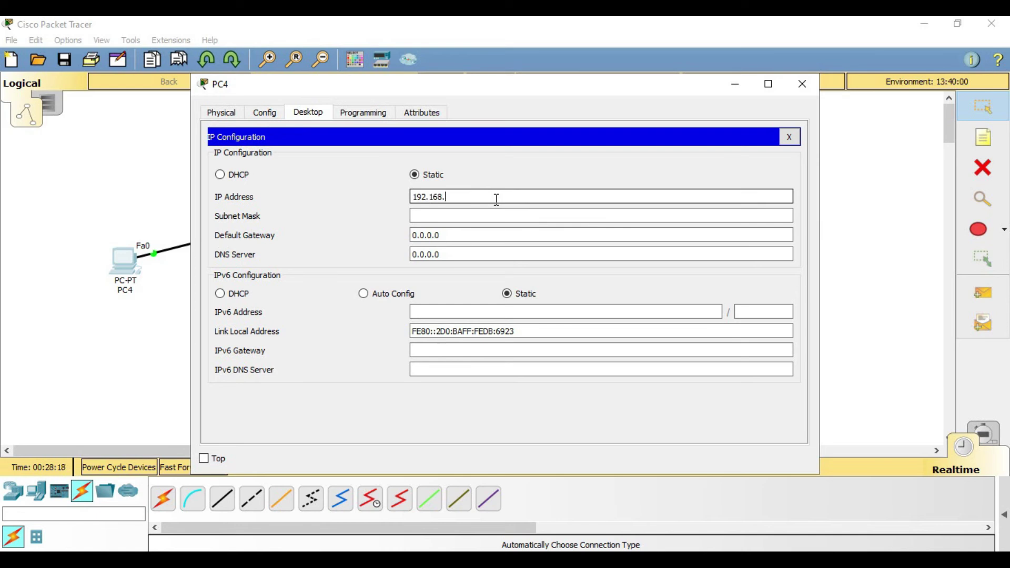
pyautogui.write('0.5')
pyautogui.press('Tab')
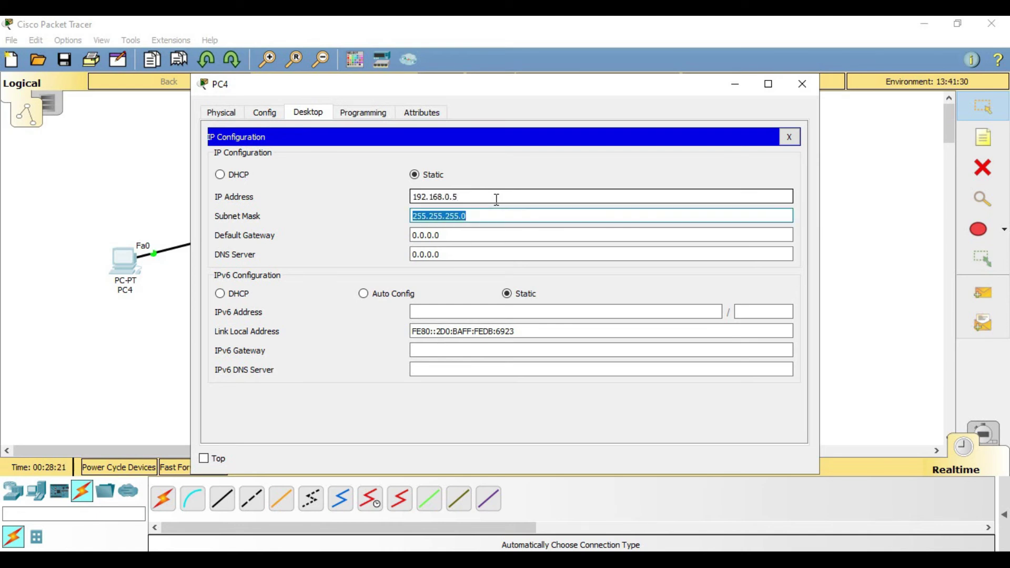
pyautogui.click(802, 84)
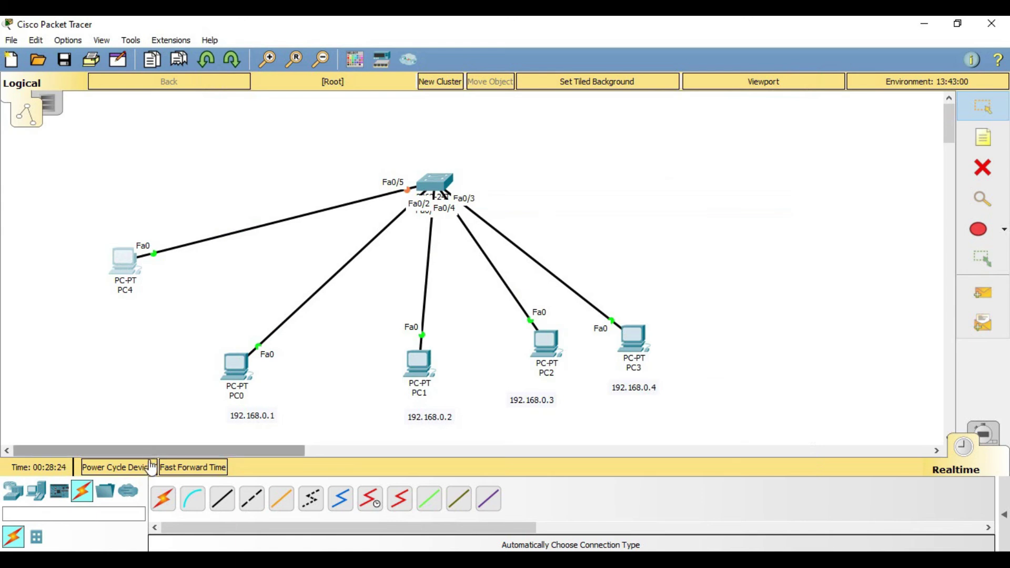
# Fast-forward the simulation time, ping PC0 at 192.168.0.1 from PC4's Command Prompt, and stop the ping
pyautogui.click(189, 468)
pyautogui.click(128, 266)
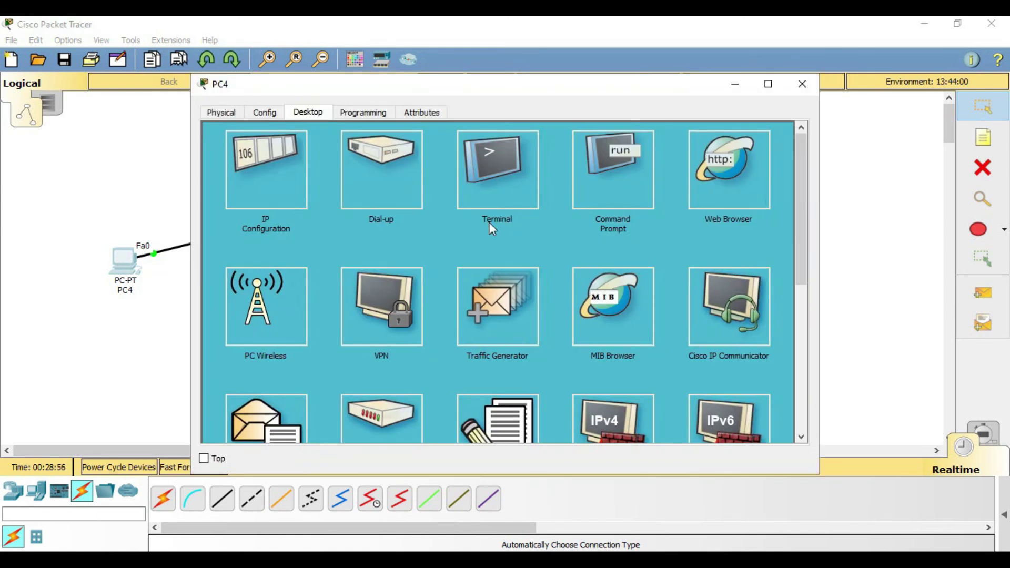
pyautogui.click(647, 159)
pyautogui.write('pi')
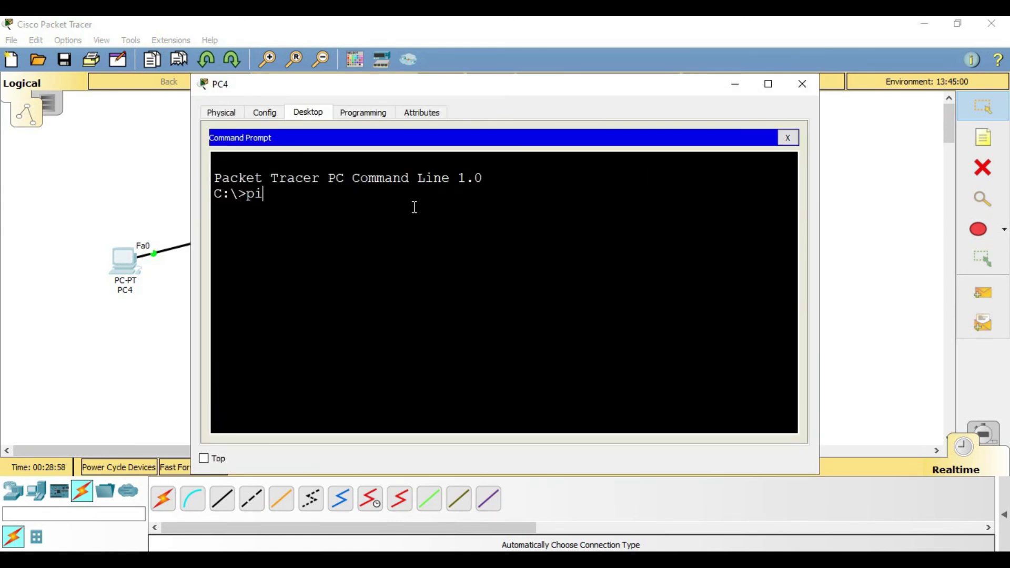
pyautogui.write('ng 192.168.0.1')
pyautogui.press('Return')
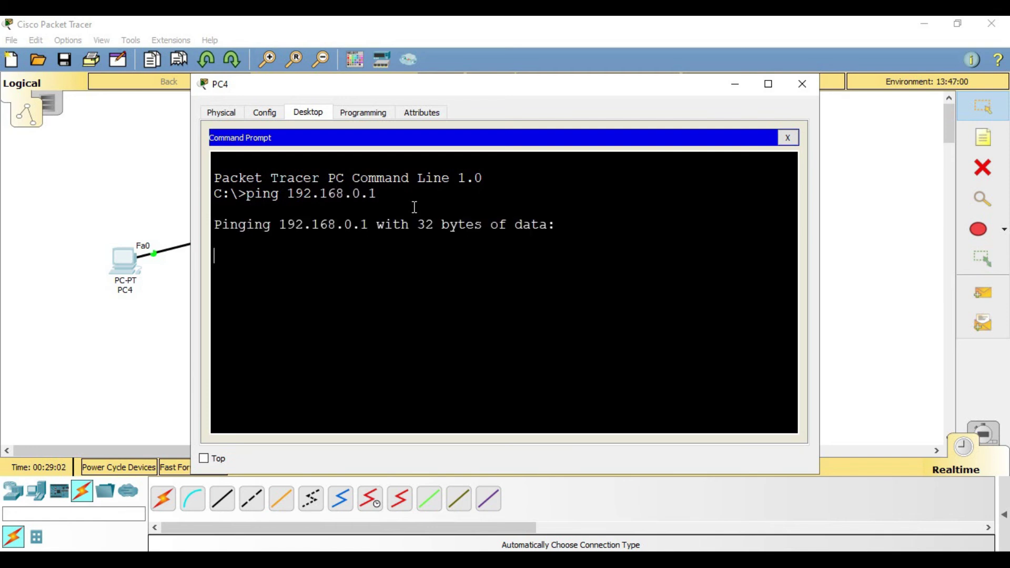
pyautogui.hotkey('ctrl', 'c')
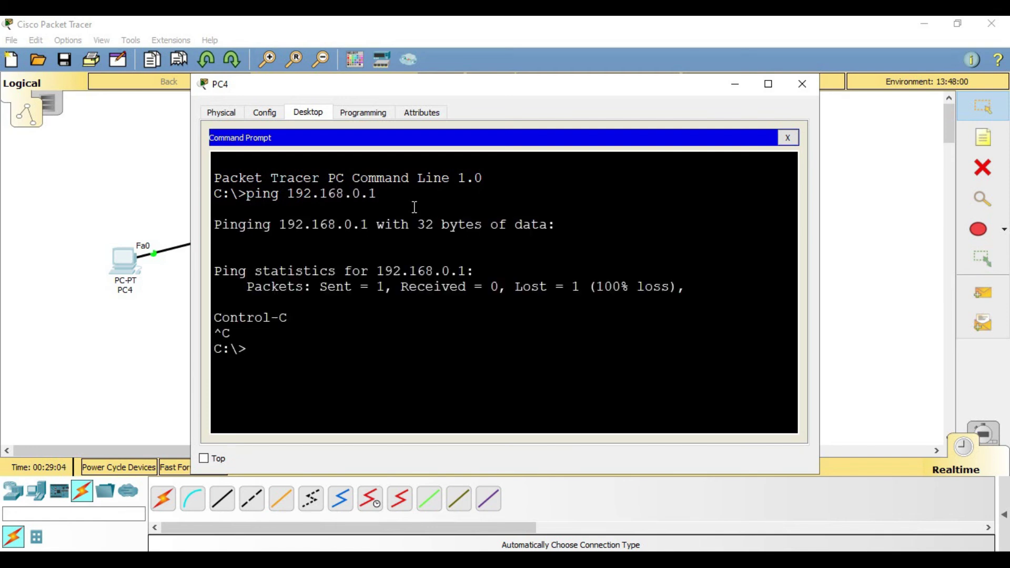
# Ping PC2 at 192.168.0.3 from PC4, stop the ping, and close PC4's window
pyautogui.press('Up')
pyautogui.write('3')
pyautogui.press('Return')
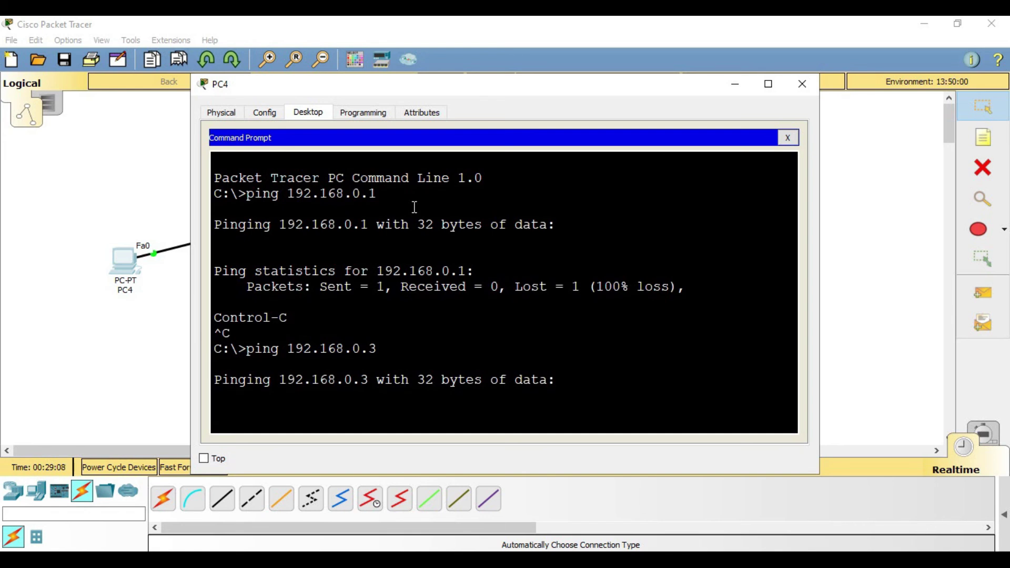
pyautogui.hotkey('ctrl', 'c')
pyautogui.click(804, 84)
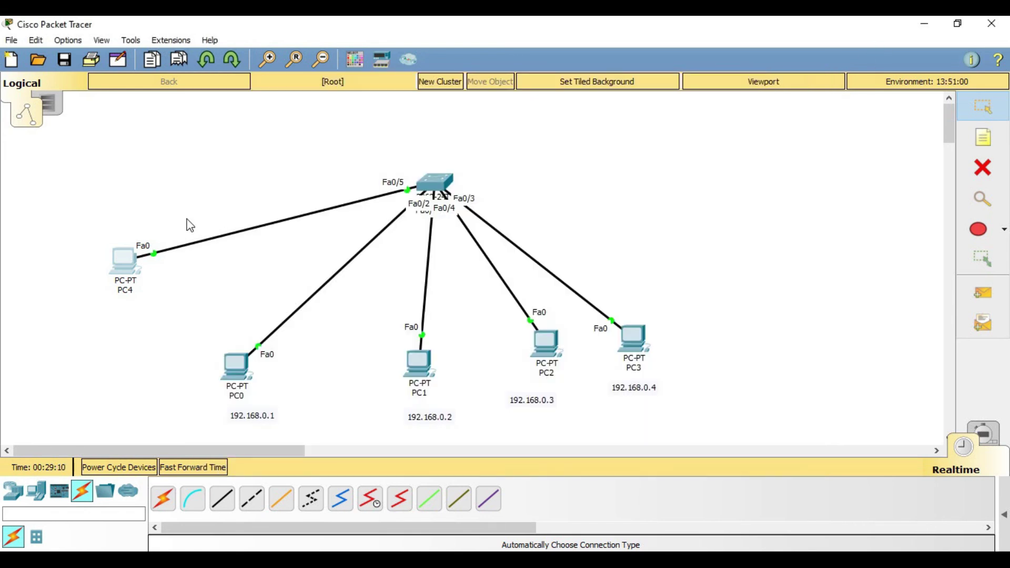
pyautogui.moveTo(76, 209); pyautogui.dragTo(480, 157)
pyautogui.moveTo(292, 249); pyautogui.dragTo(413, 416)
pyautogui.moveTo(482, 314); pyautogui.dragTo(662, 367)
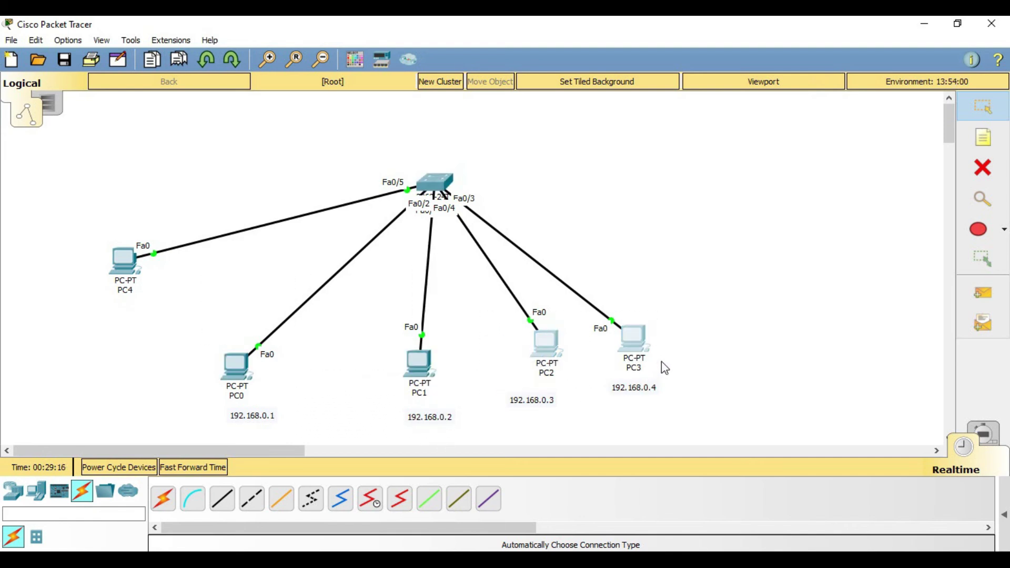
pyautogui.click(736, 178)
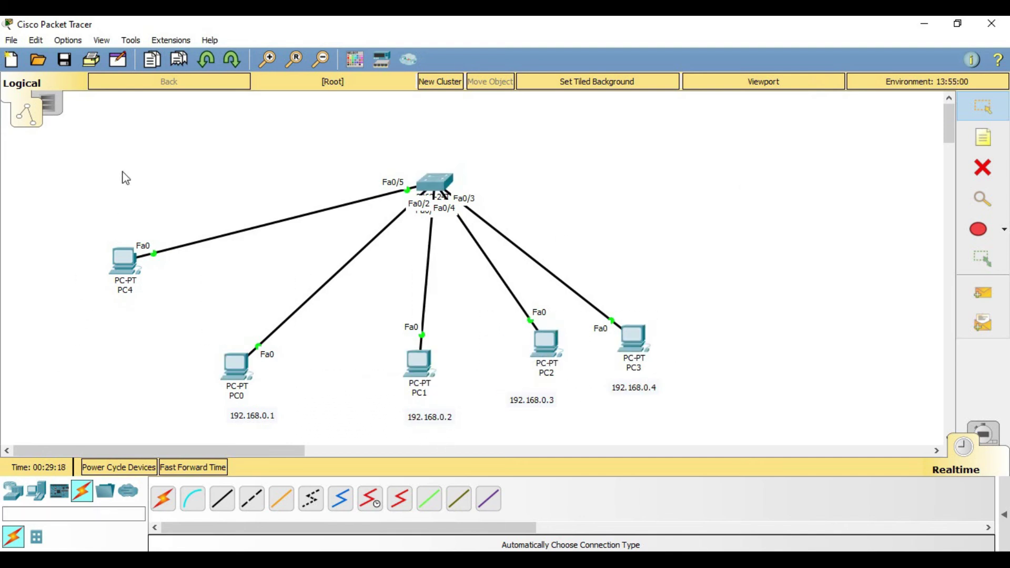
# Add another generic PC, PC5, above PC4 and connect it to Switch0 with an automatically chosen cable
pyautogui.click(38, 492)
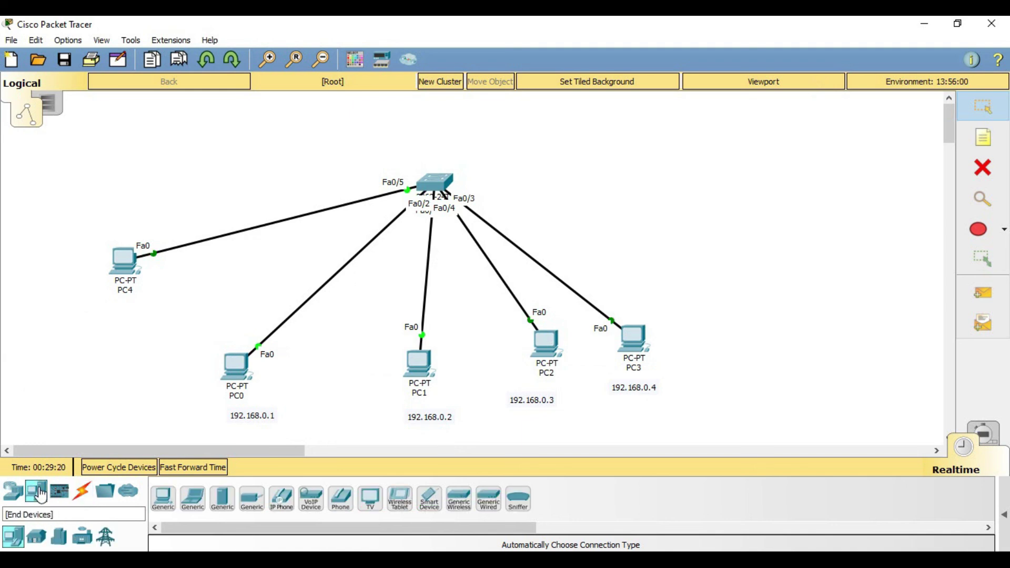
pyautogui.click(163, 499)
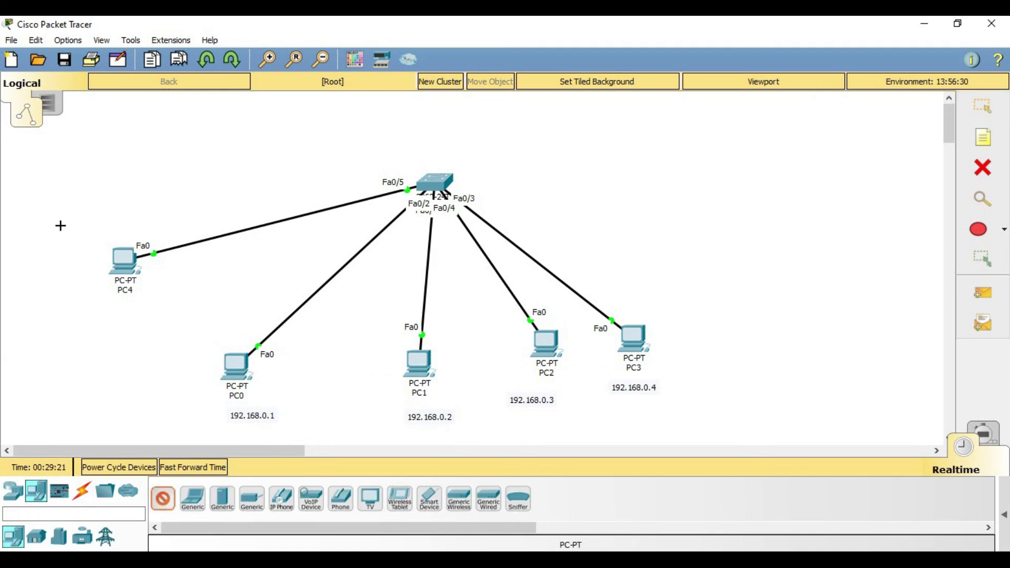
pyautogui.click(120, 158)
pyautogui.click(87, 497)
pyautogui.click(162, 498)
pyautogui.click(129, 163)
pyautogui.click(436, 184)
# Assign PC5 the static IP address 192.168.0.6 with subnet mask 255.255.255.0, and close its window
pyautogui.click(119, 166)
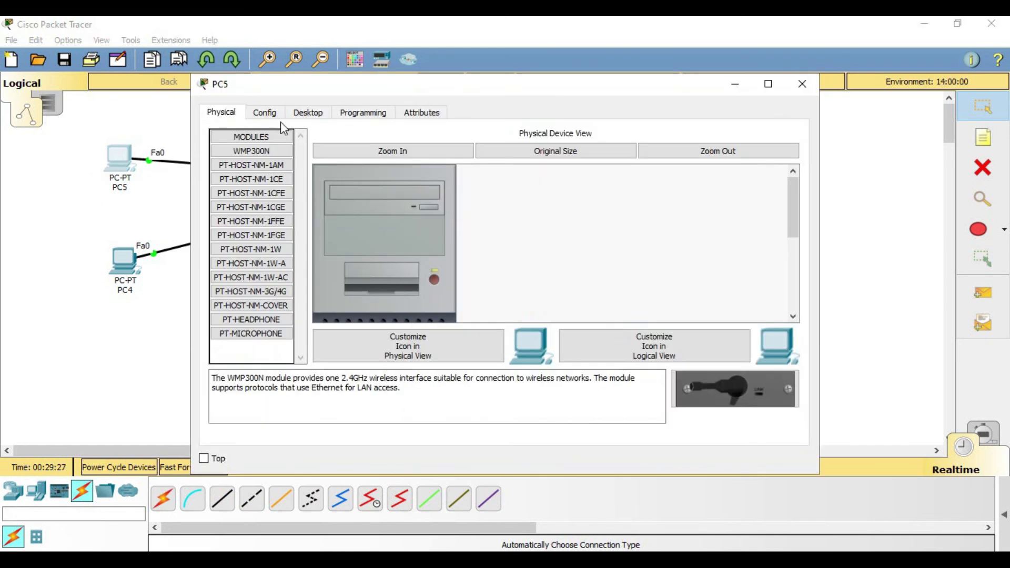
pyautogui.click(306, 113)
pyautogui.click(270, 160)
pyautogui.click(497, 196)
pyautogui.write('192.168.0')
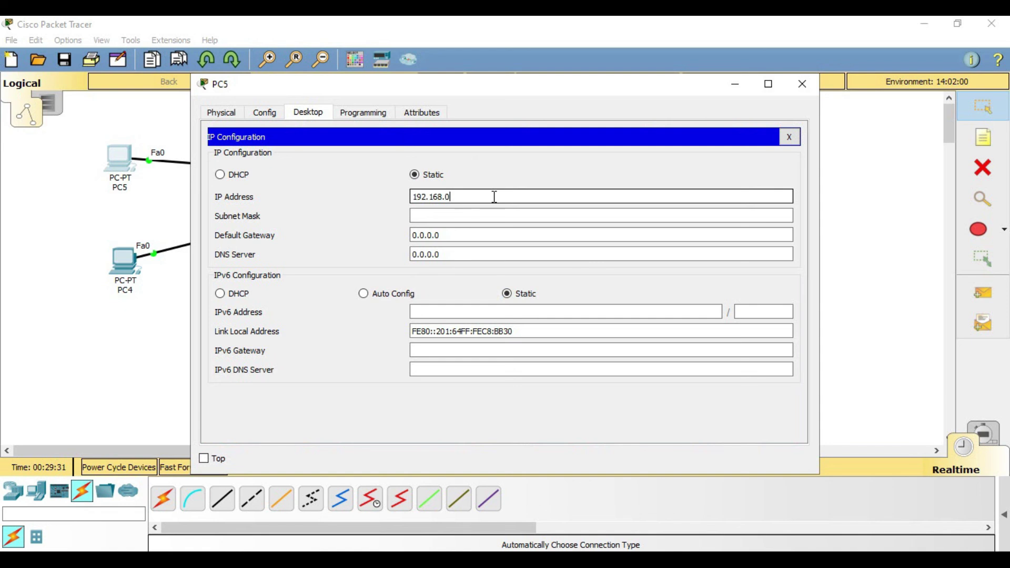
pyautogui.write('.6')
pyautogui.press('Tab')
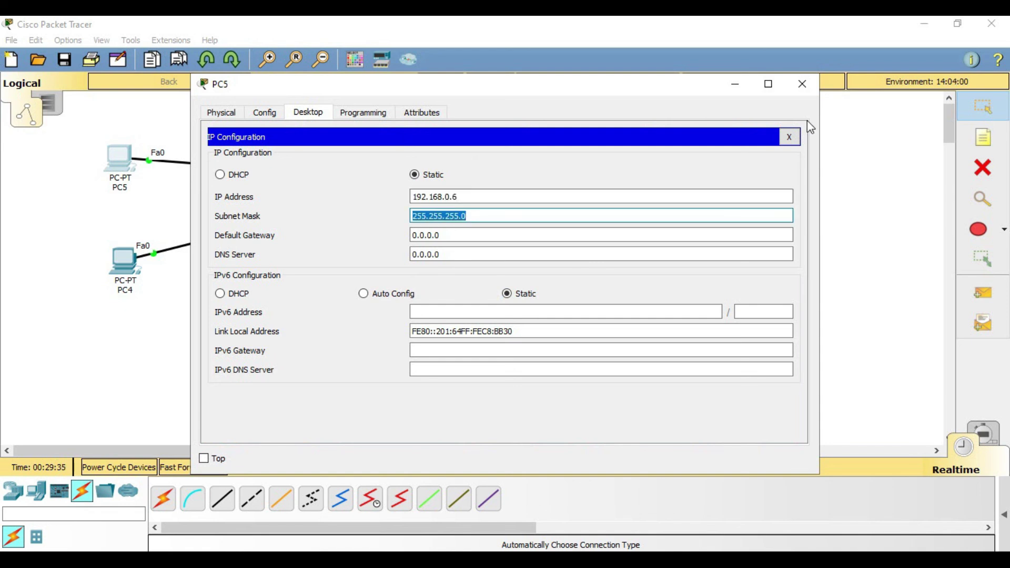
pyautogui.click(802, 86)
# Ping PC4 at 192.168.0.5 from PC5's Command Prompt
pyautogui.click(124, 156)
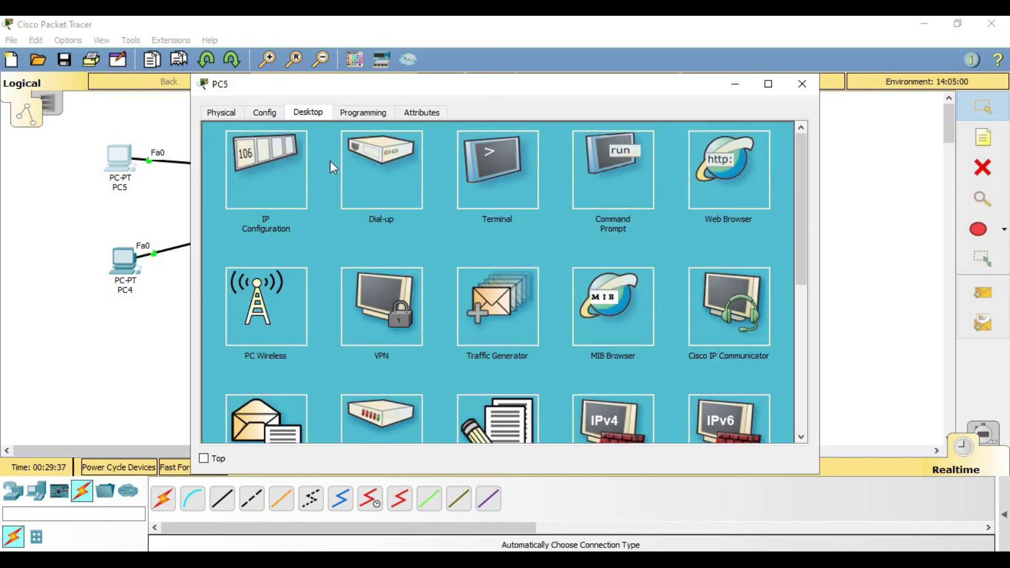
pyautogui.click(500, 165)
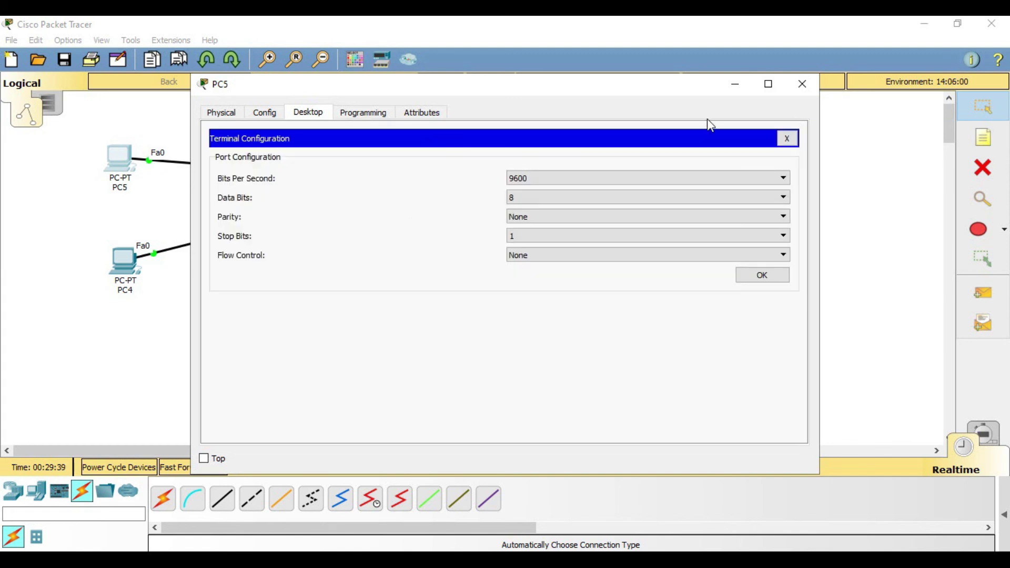
pyautogui.click(788, 139)
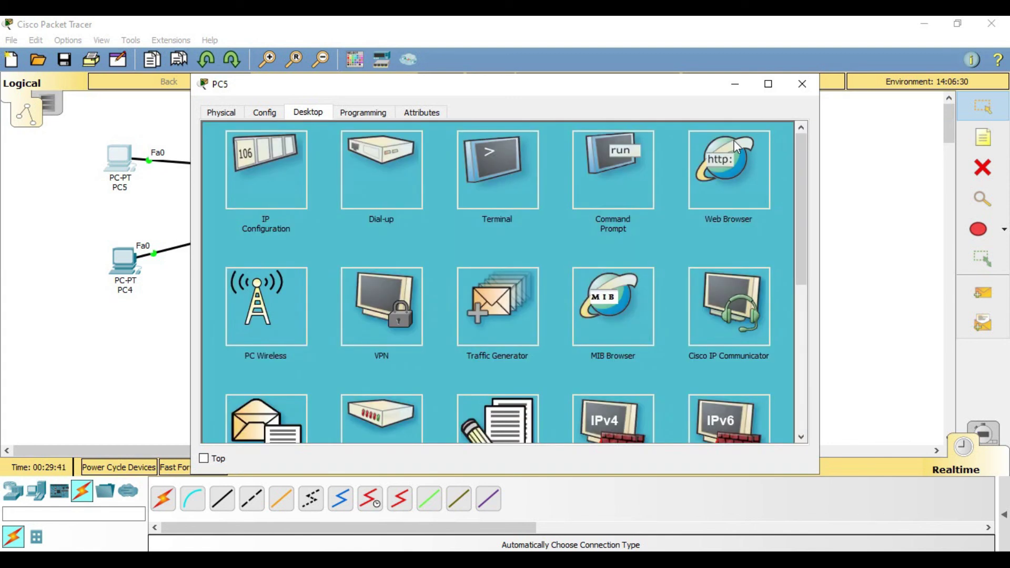
pyautogui.click(622, 153)
pyautogui.write('pin')
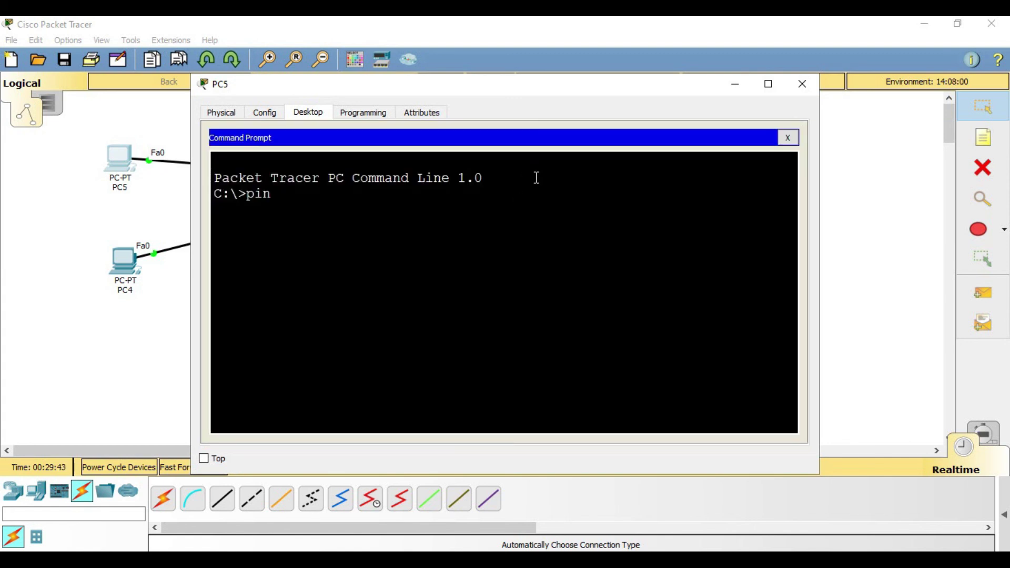
pyautogui.write('g 192.168.0.5')
pyautogui.press('Return')
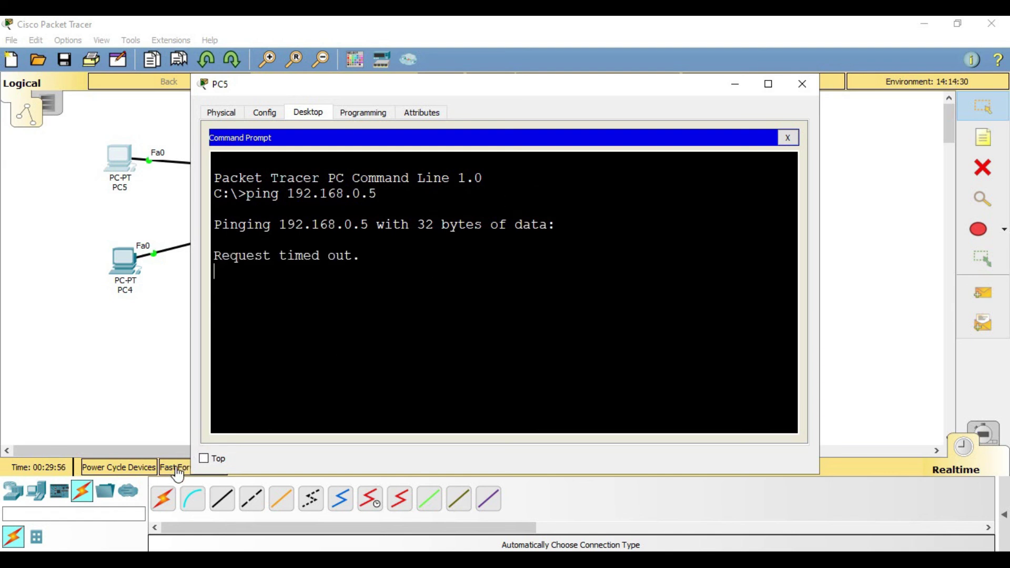
# Fast-forward the simulation time, repeat the ping to 192.168.0.5 from PC5, and stop it after a couple of packets
pyautogui.click(181, 470)
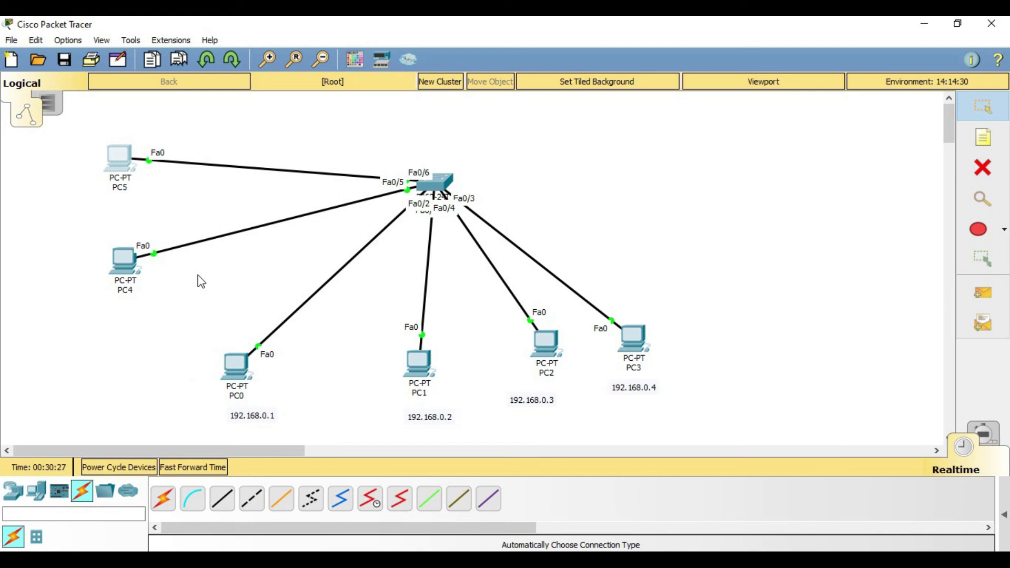
pyautogui.click(125, 166)
pyautogui.press('Up')
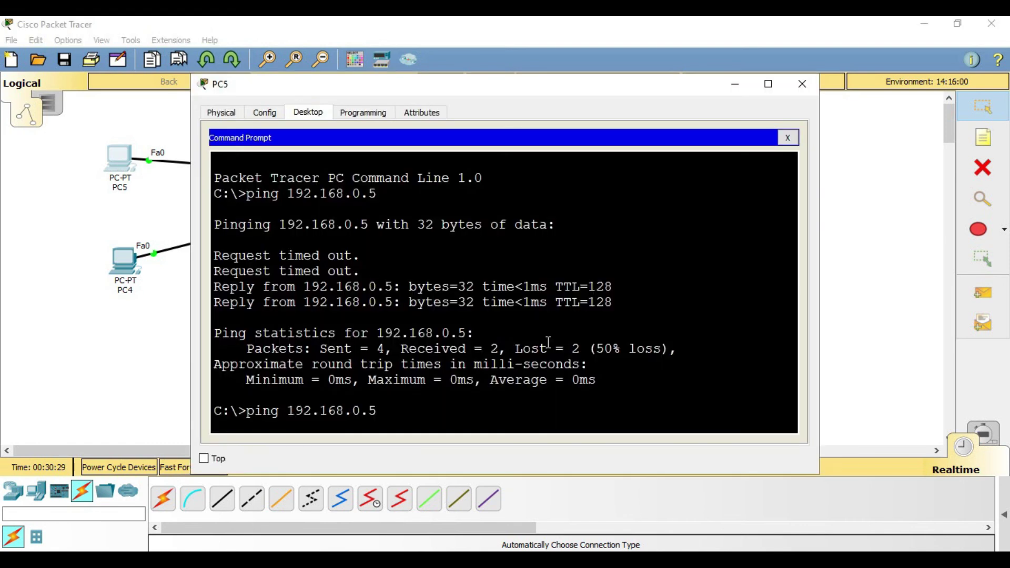
pyautogui.press('Return')
pyautogui.hotkey('ctrl', 'c')
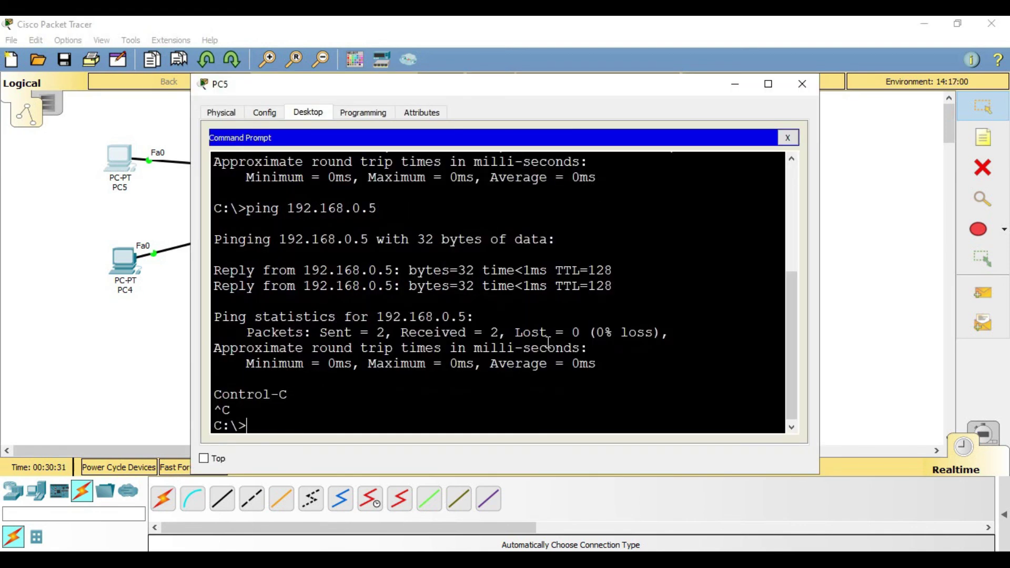
# Ping PC1 at 192.168.0.2 from PC5, stop the ping, and close PC5's window
pyautogui.press('Up')
pyautogui.press('BackSpace')
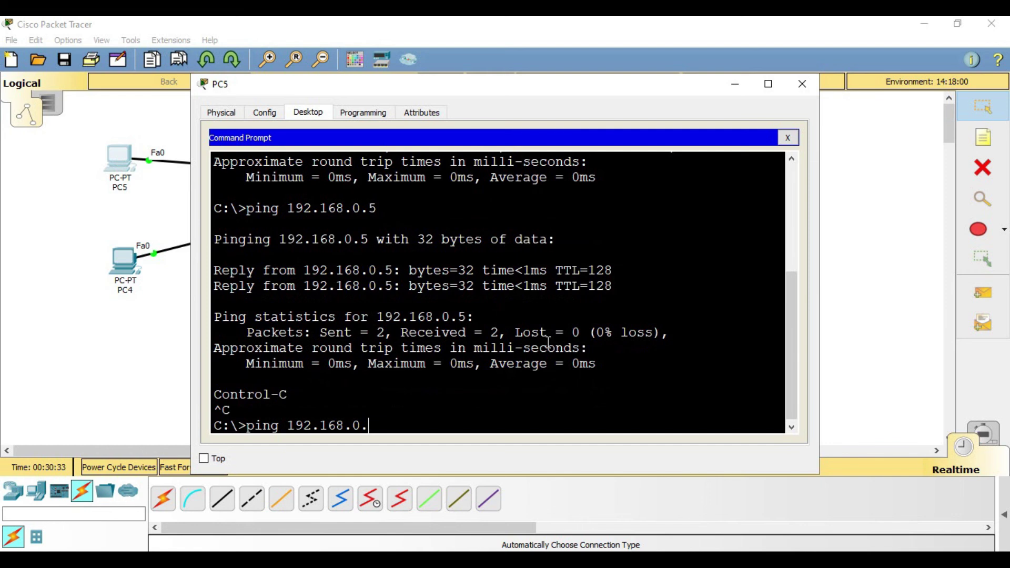
pyautogui.write('2')
pyautogui.press('Return')
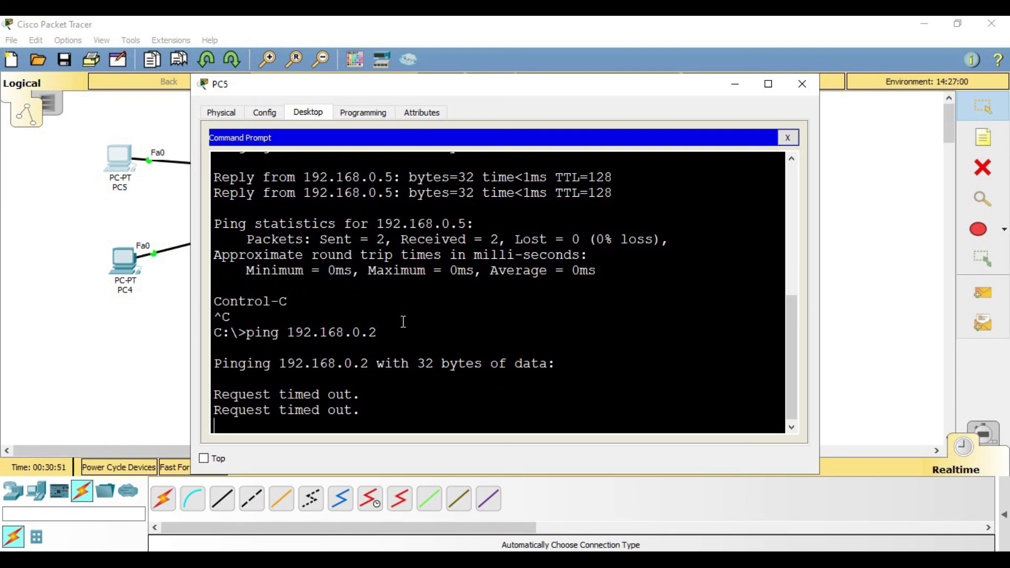
pyautogui.hotkey('ctrl', 'c')
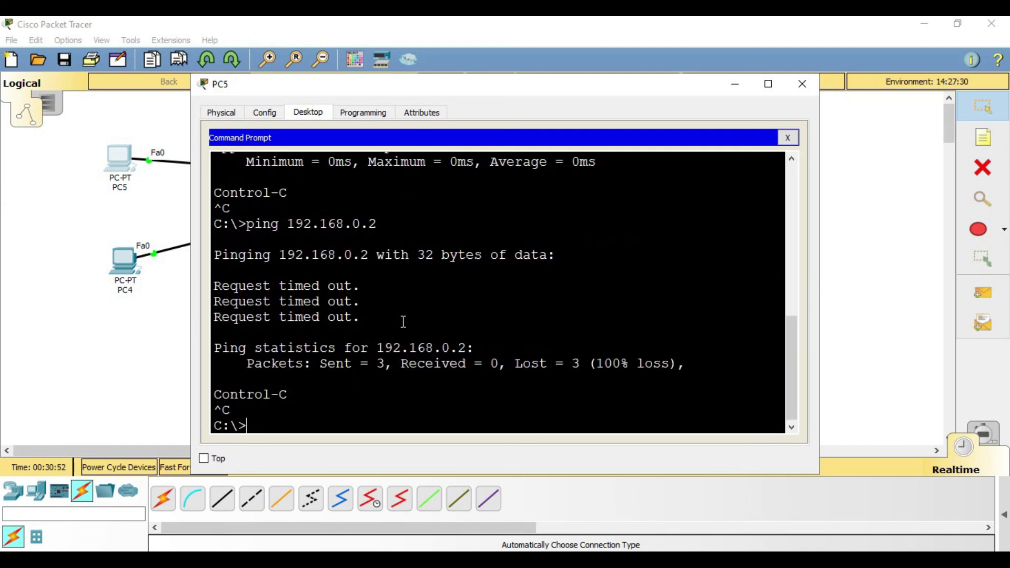
pyautogui.click(803, 84)
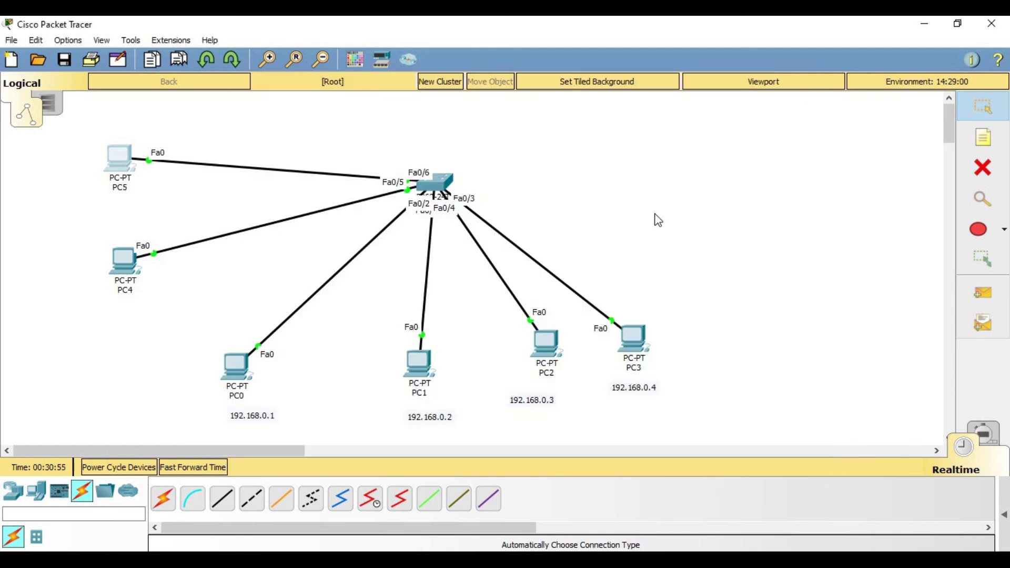